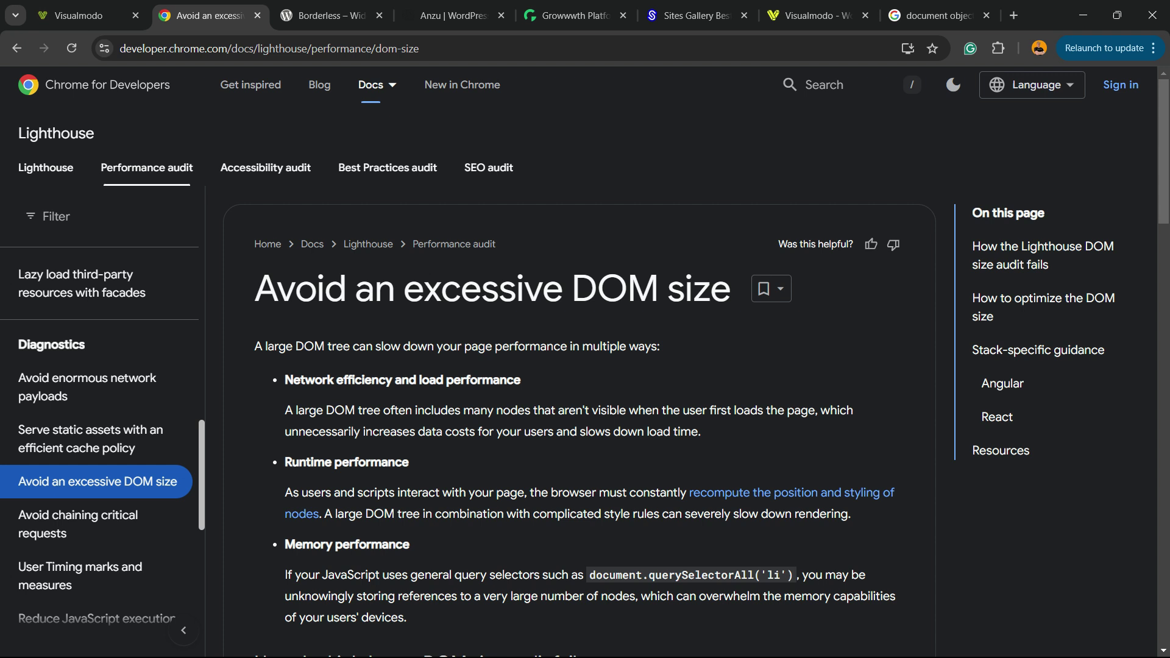
Step: Highlight the 'Avoid an excessive DOM size' heading in the Chrome for Developers article
triple_click(351, 288)
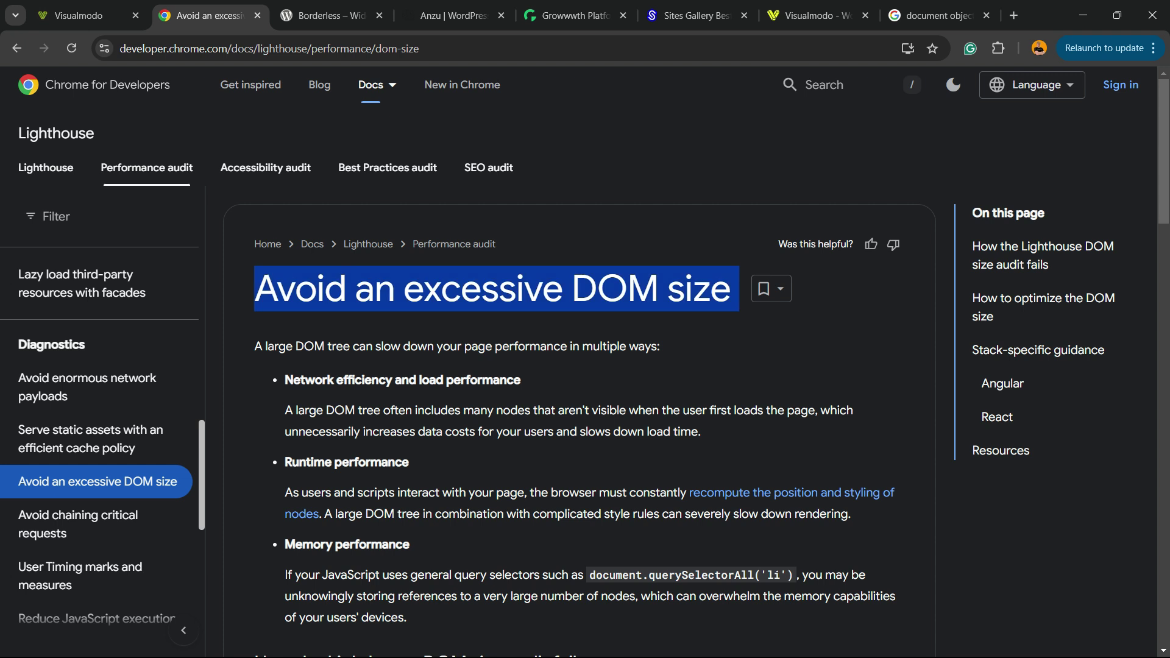
Step: Go from the Visualmodo site through the admin Dashboard to Elementor Settings
left_click(79, 16)
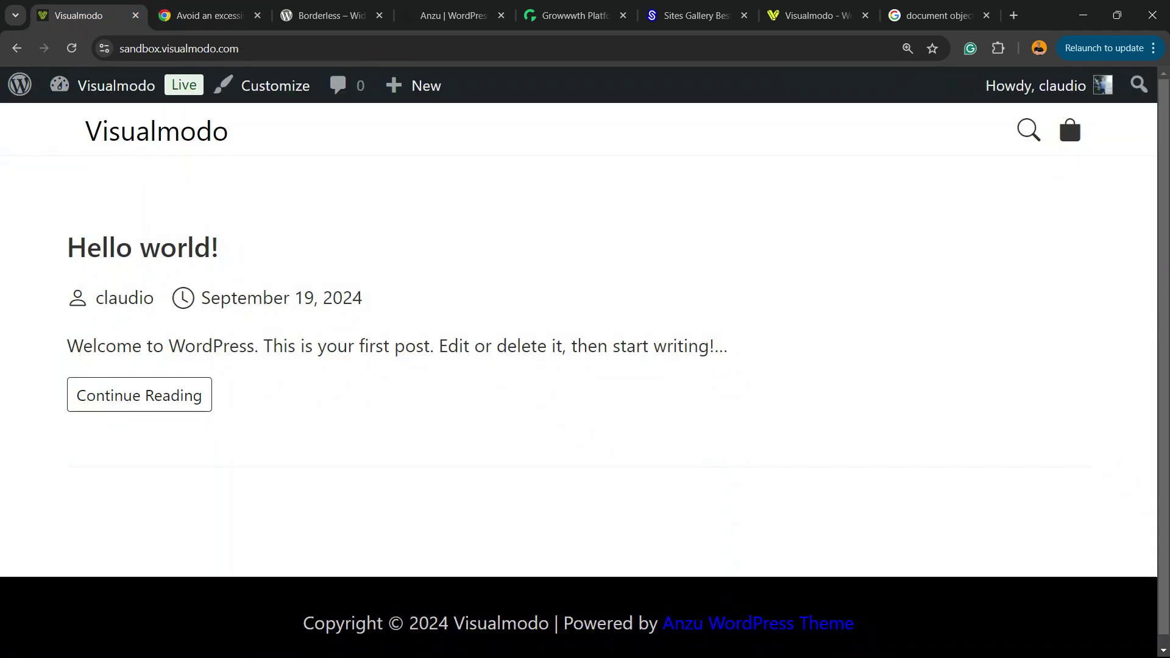
mouse_move(116, 85)
left_click(87, 125)
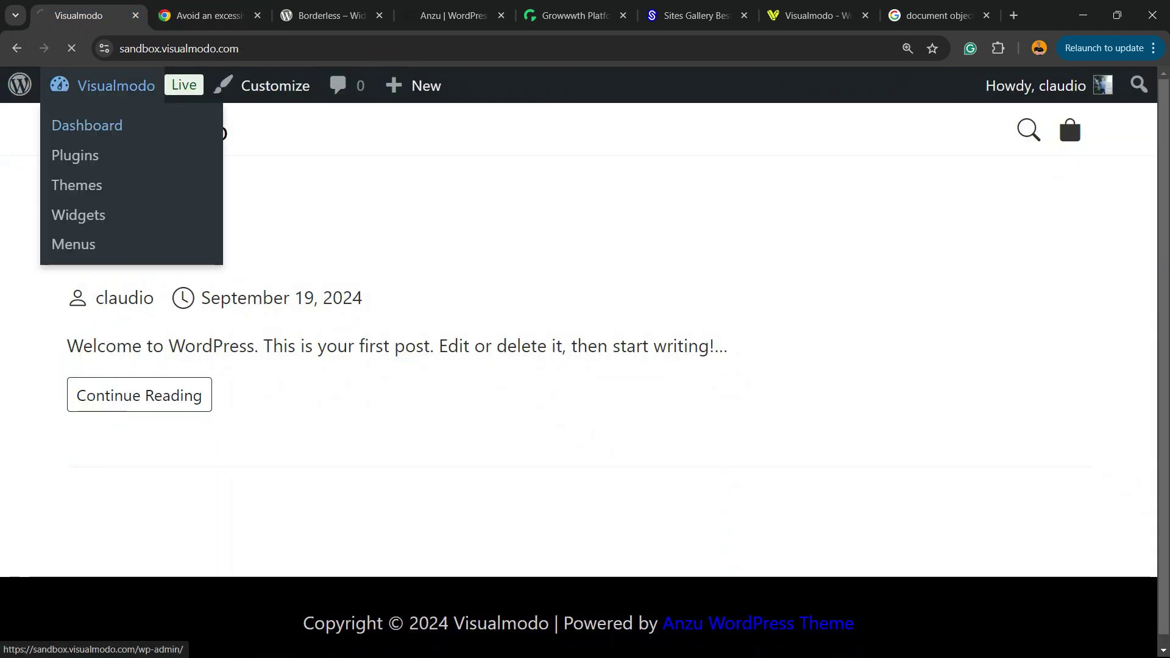
scroll(61, 133, "down", 5)
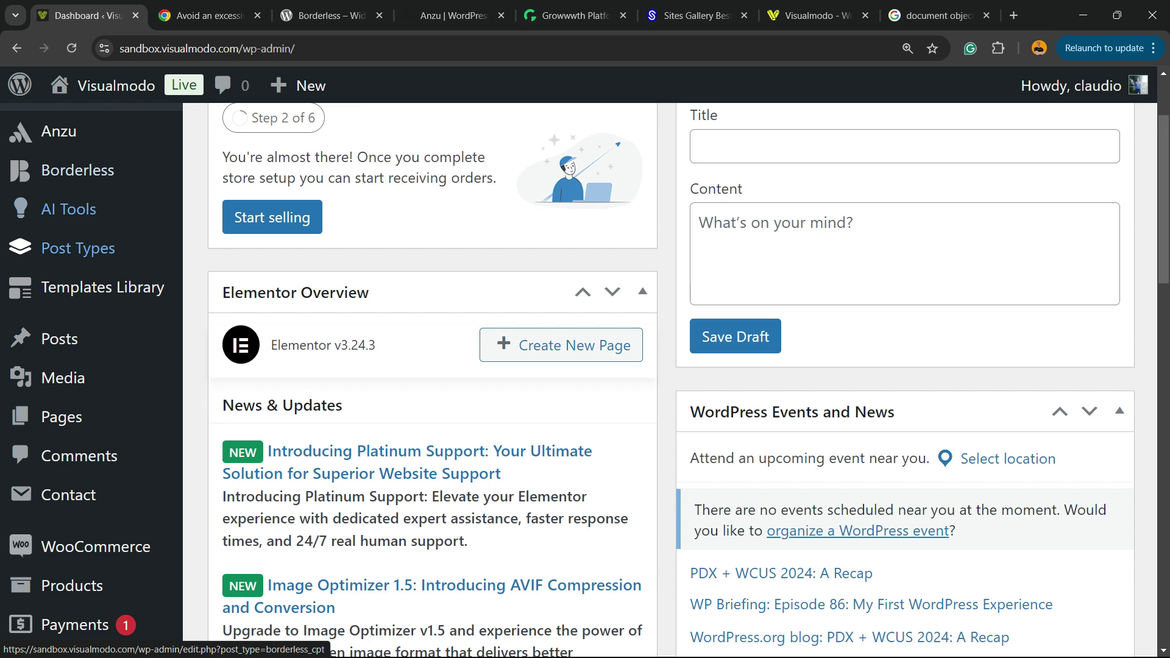
scroll(61, 250, "down", 3)
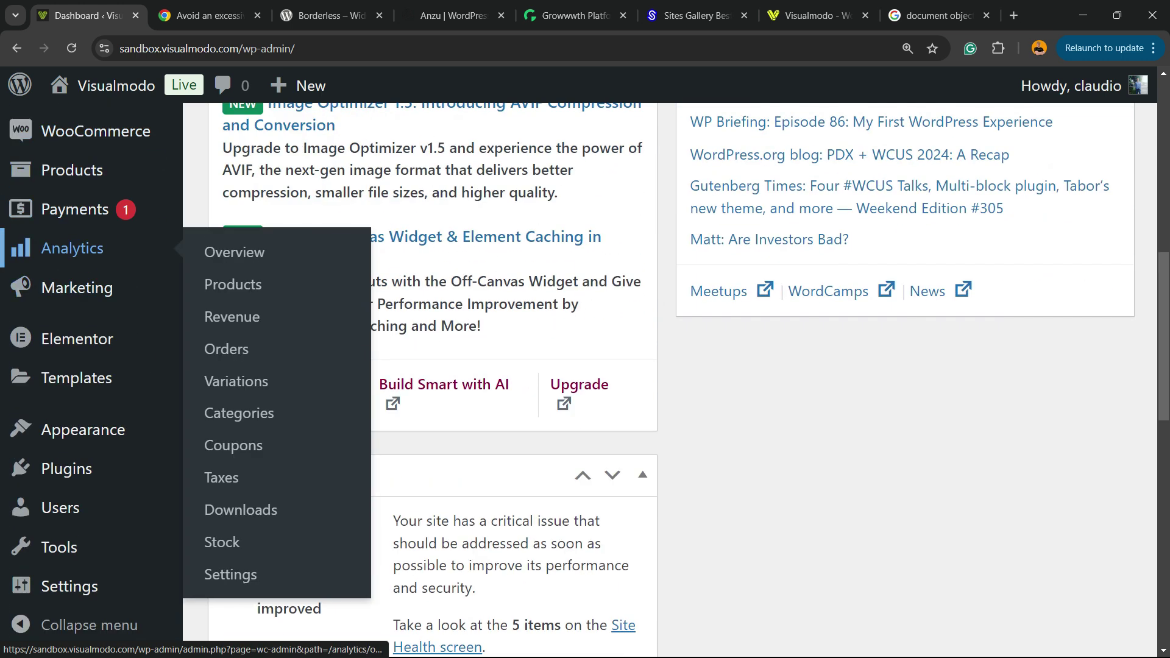
scroll(61, 378, "up", 3)
mouse_move(76, 491)
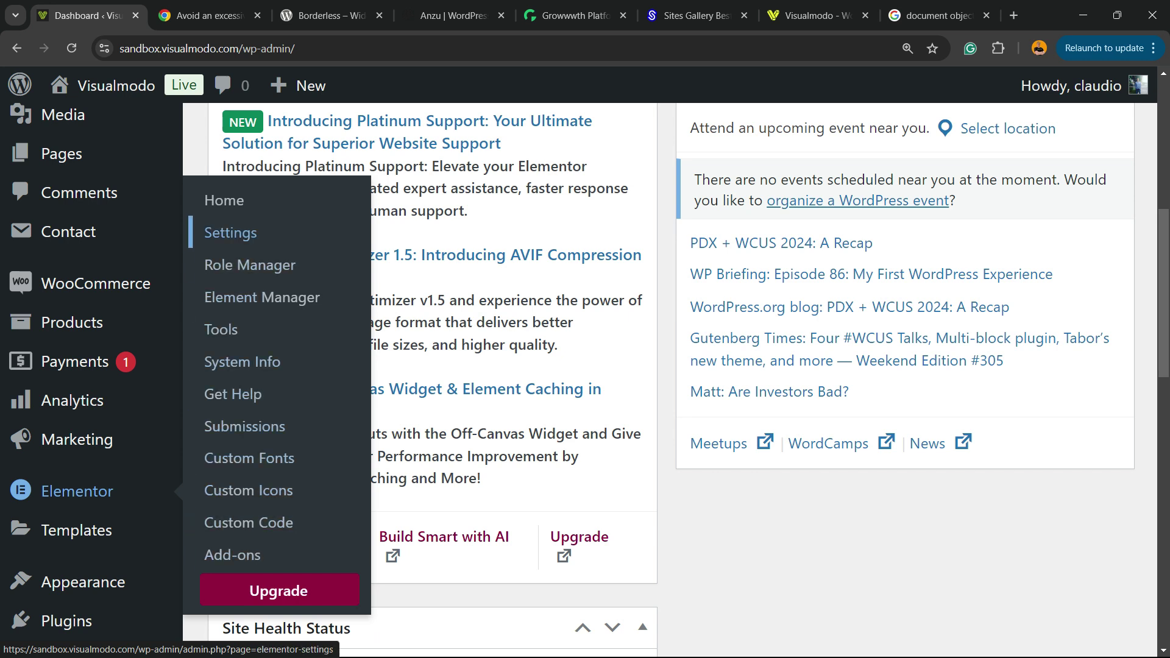
left_click(236, 232)
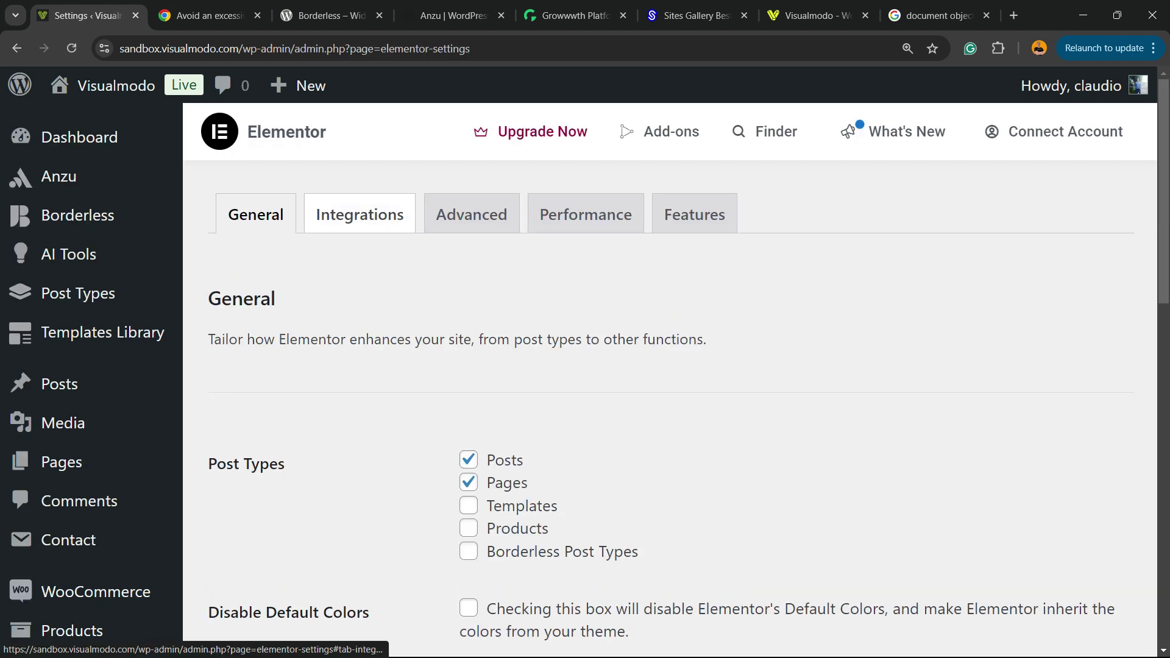
Step: Review Elementor's Performance tab: External File CSS, enabled loading optimizations, and 1 Day cache expiration
left_click(585, 214)
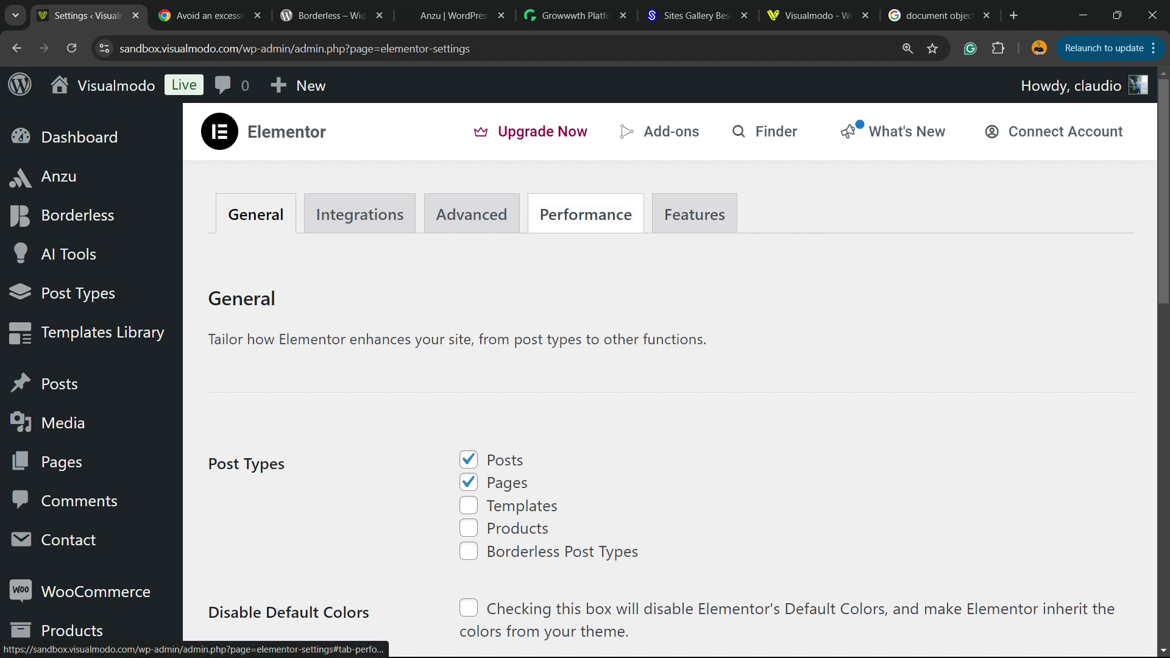
left_click(585, 214)
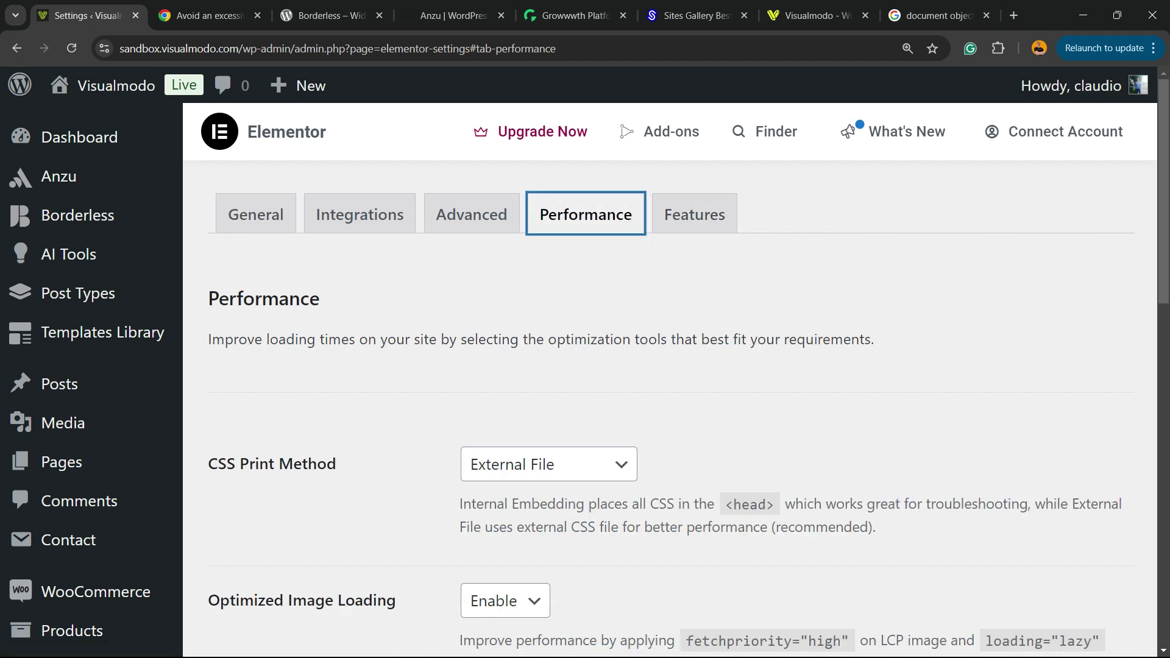
scroll(671, 378, "down", 5)
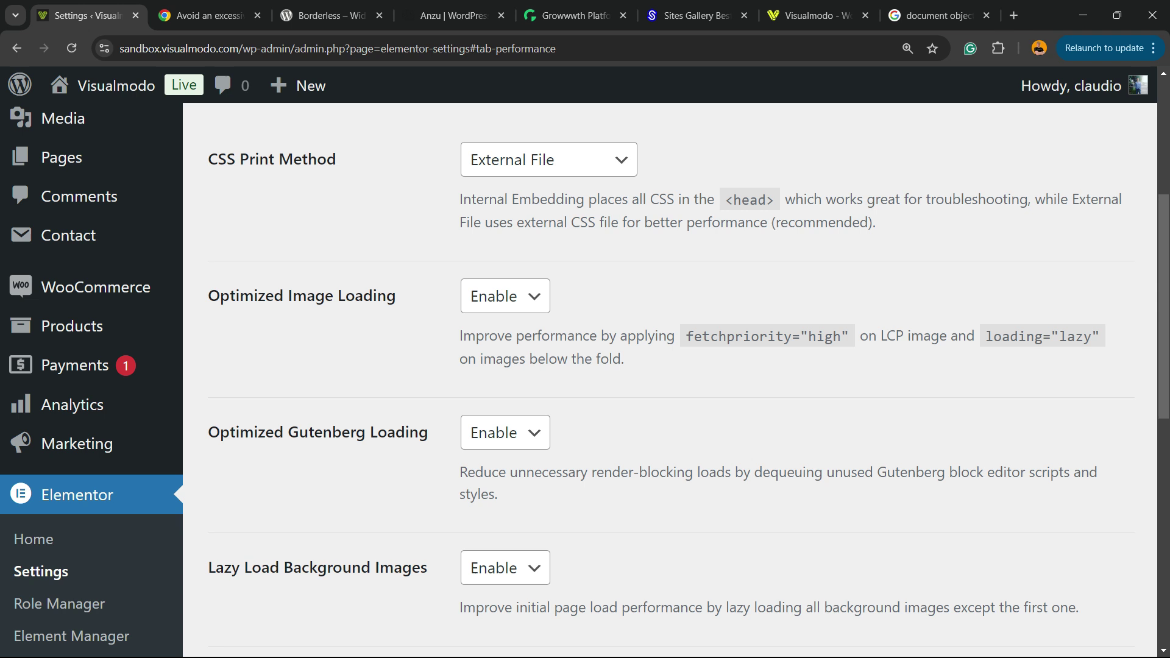
scroll(670, 377, "down", 5)
scroll(670, 377, "up", 3)
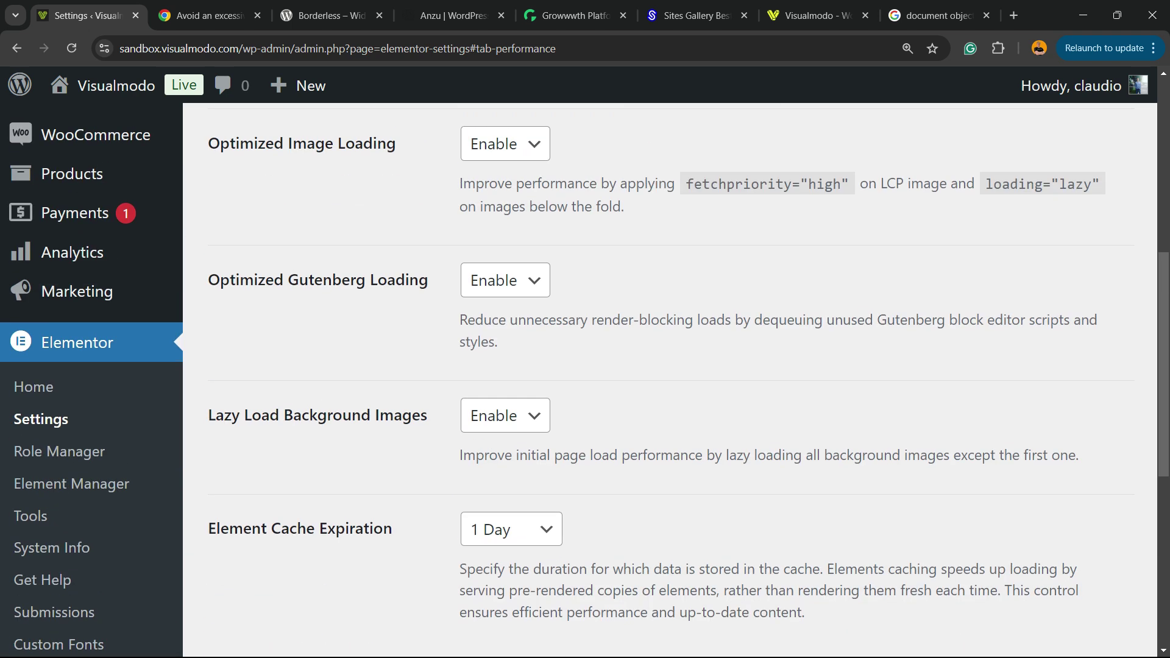
scroll(670, 377, "up", 5)
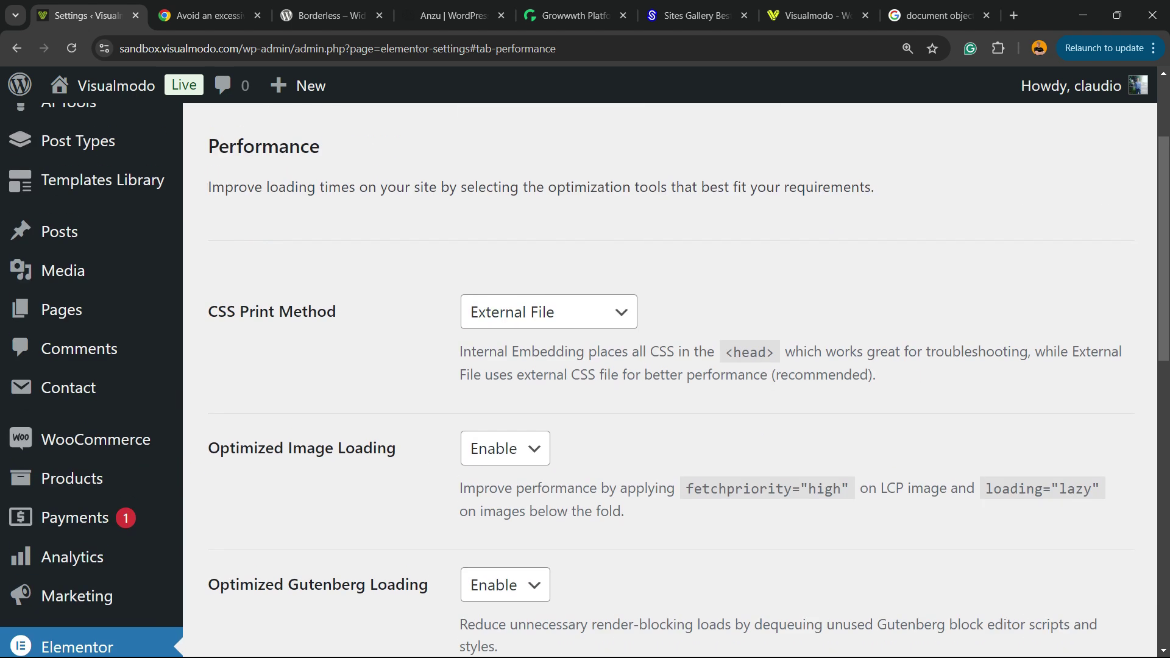
scroll(671, 377, "up", 2)
scroll(670, 377, "down", 8)
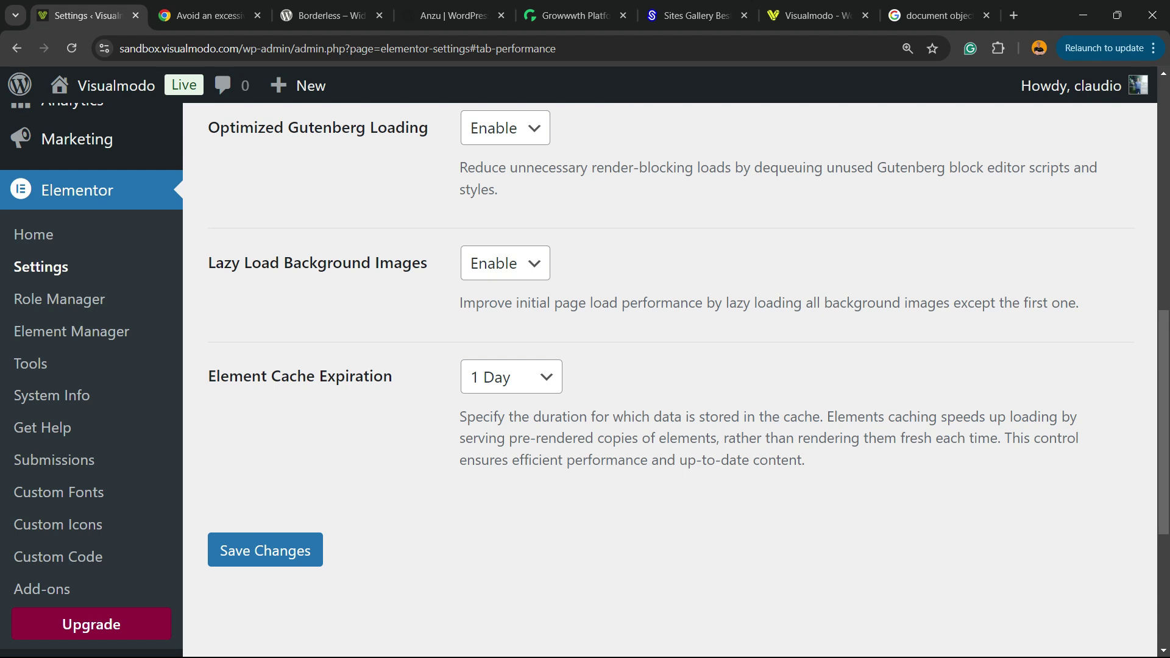
scroll(670, 377, "up", 8)
scroll(670, 378, "up", 2)
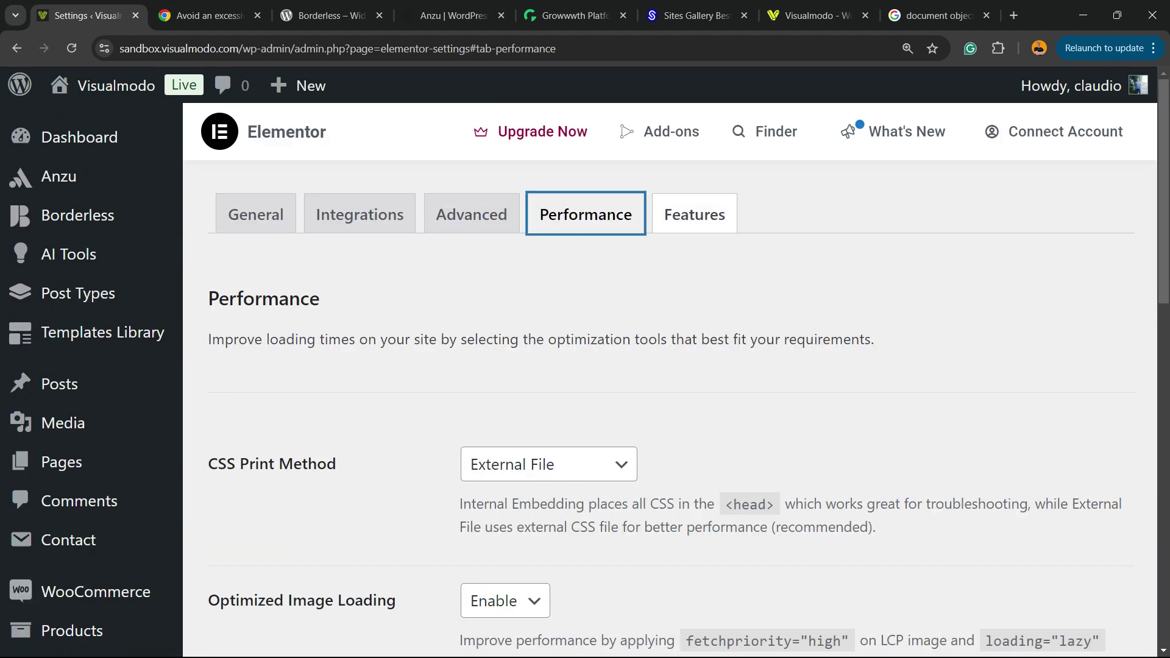
Step: On the Features tab, set the Performance-tagged Optimized Control Loading to Active
left_click(695, 214)
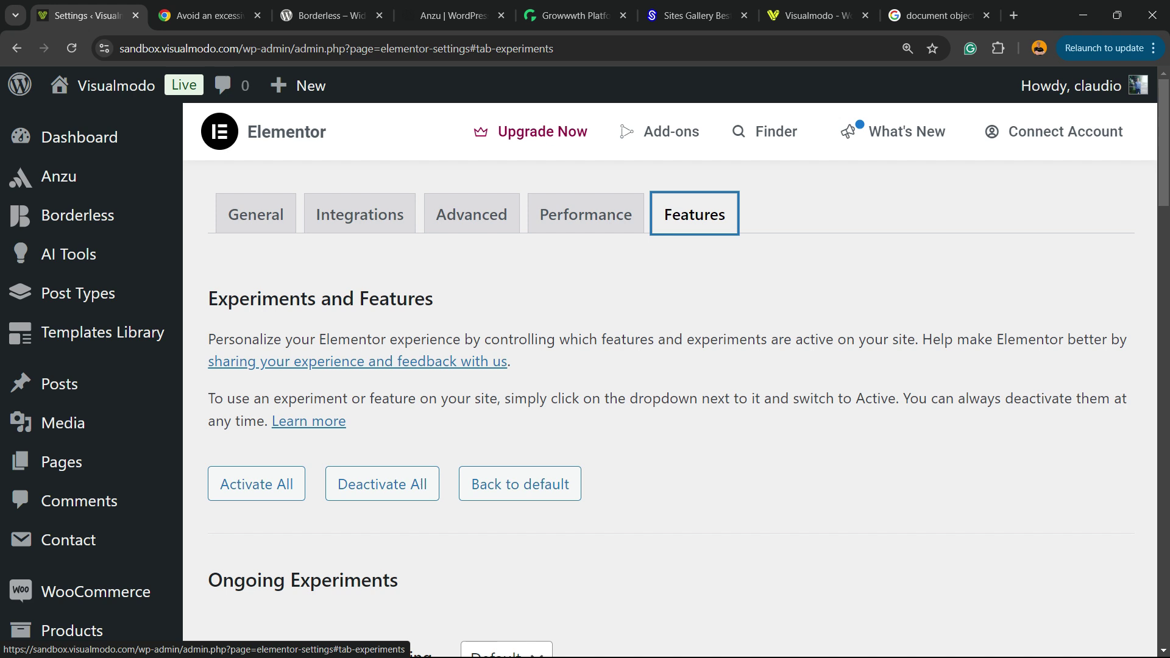
scroll(694, 214, "down", 2)
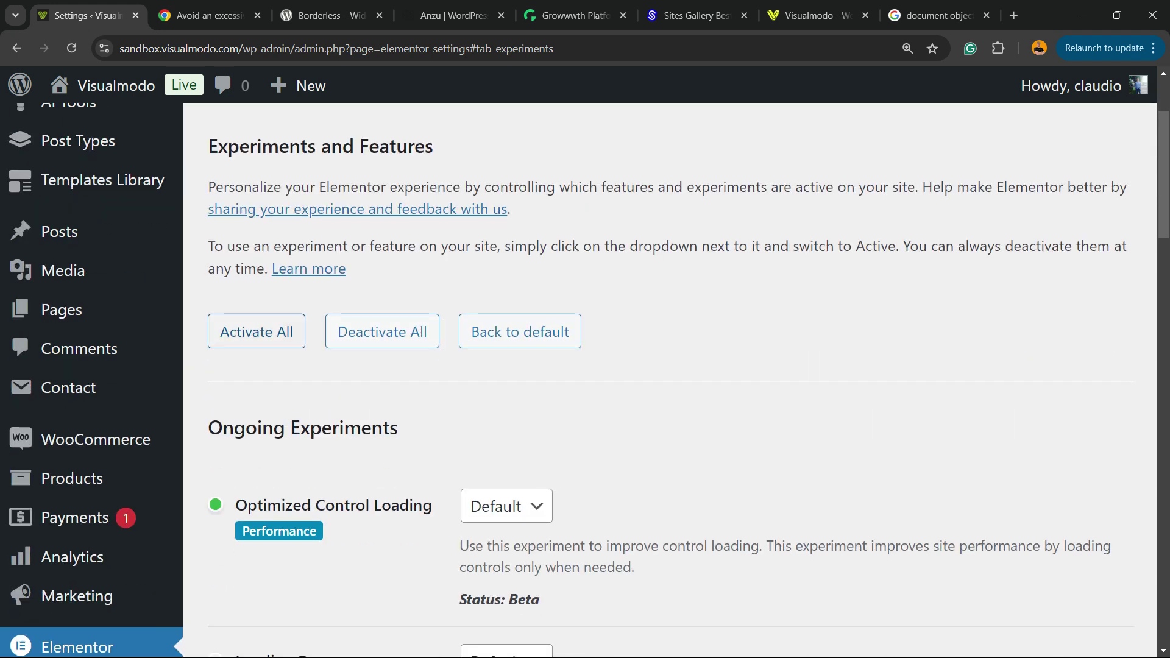
scroll(671, 378, "down", 2)
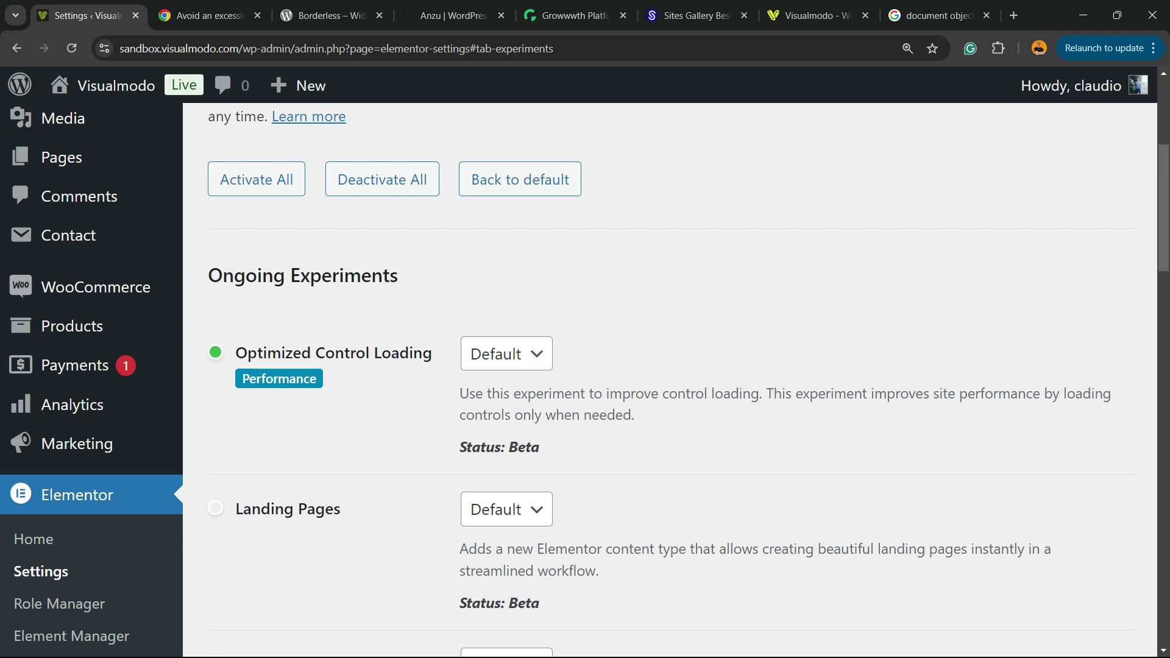
double_click(279, 378)
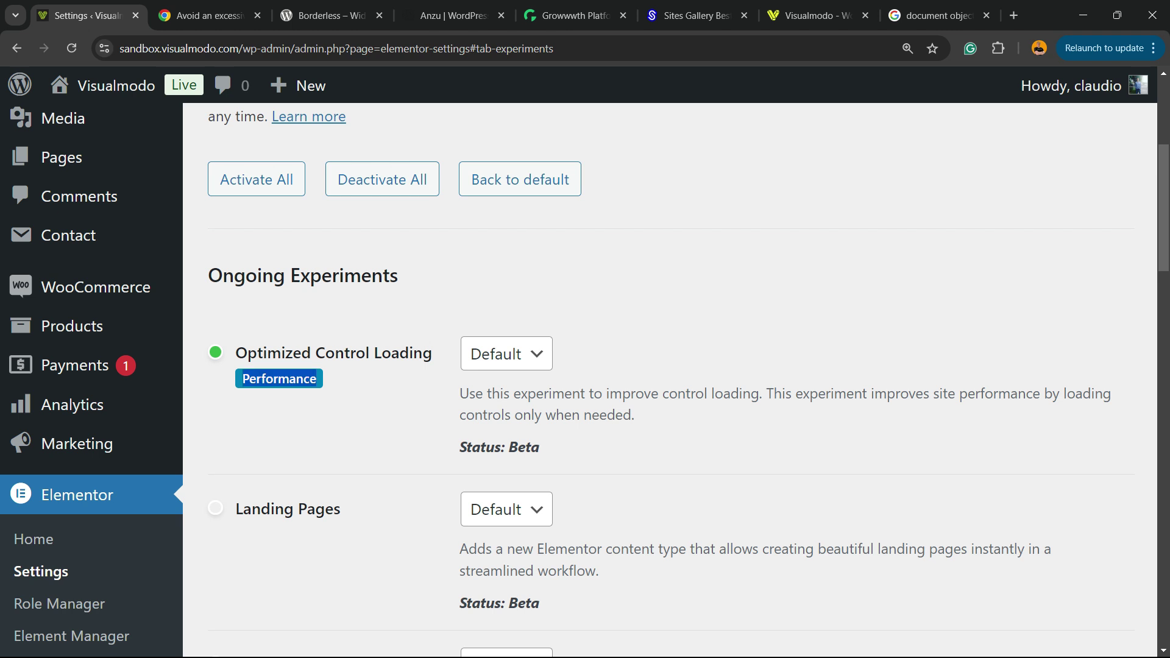
left_click(503, 354)
left_click(492, 413)
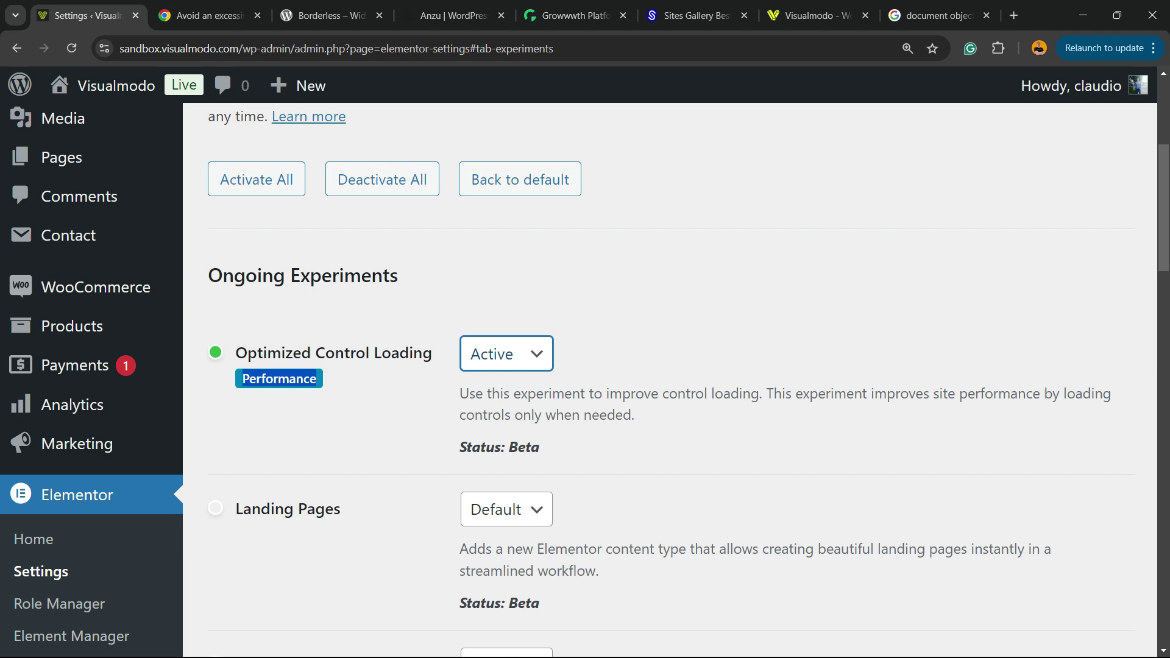
scroll(670, 378, "down", 7)
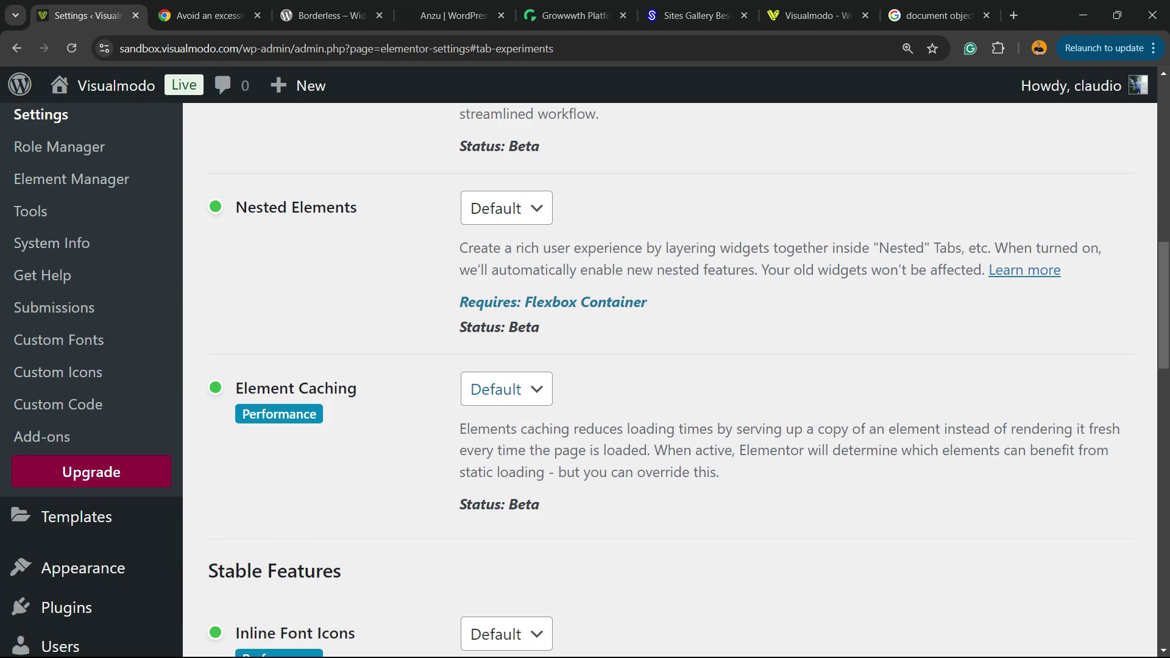
Step: Set the Element Caching feature to Active
left_click_drag(235, 388, 357, 388)
left_click(506, 389)
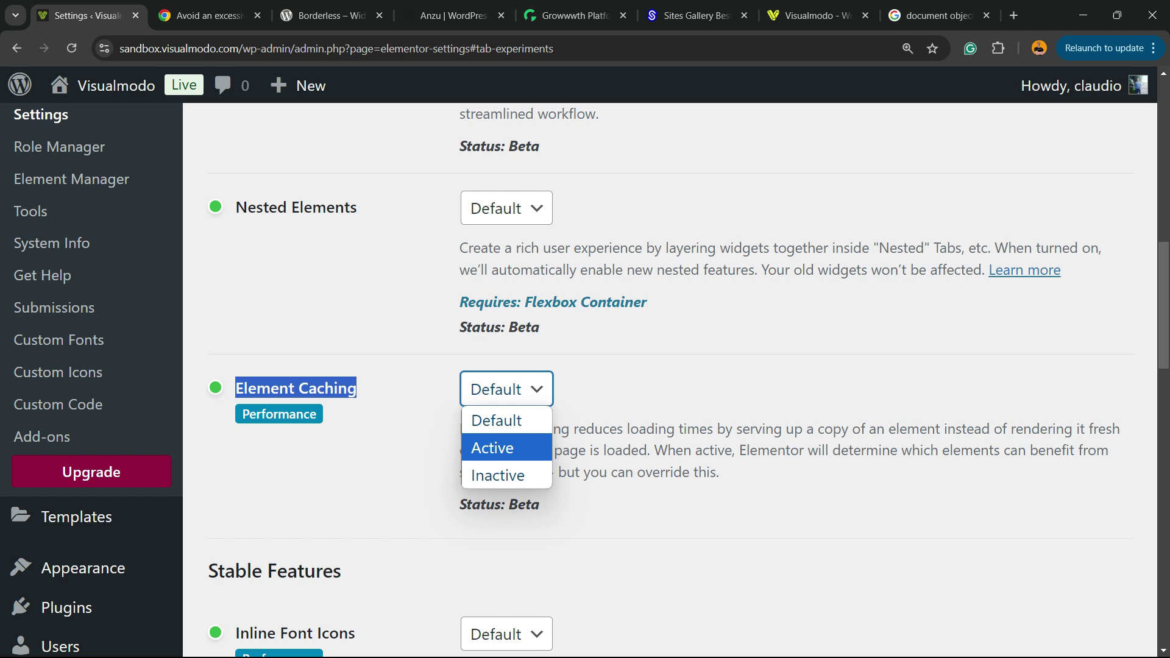
left_click(493, 446)
scroll(493, 447, "down", 3)
scroll(670, 378, "down", 3)
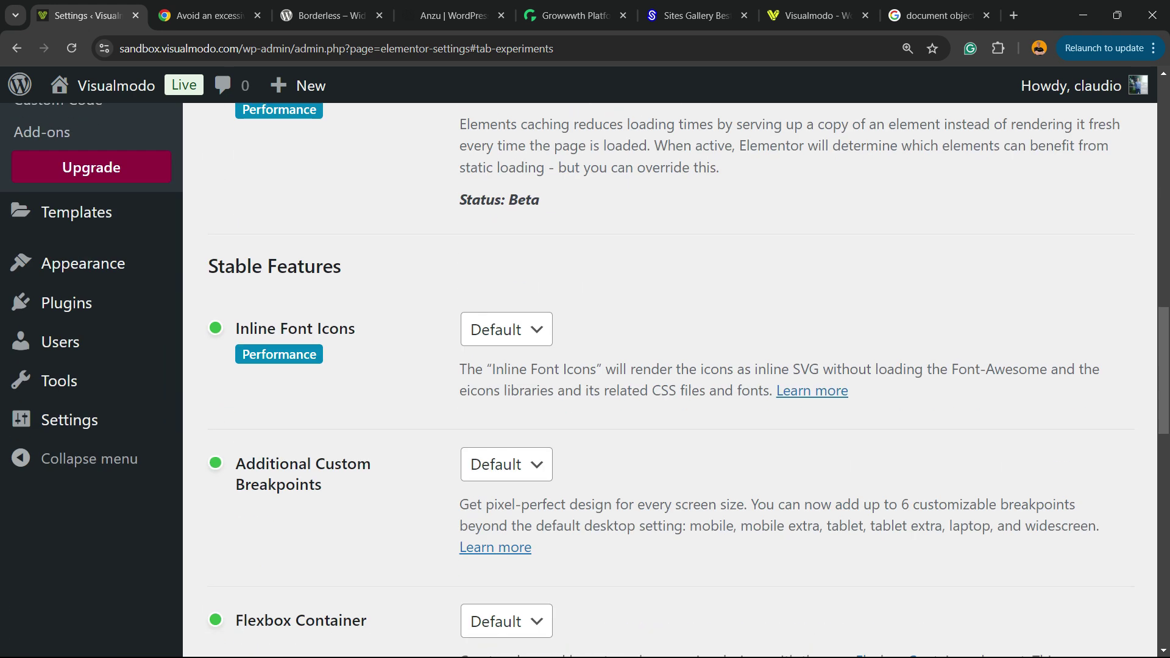
Step: Set the Performance-tagged Inline Font Icons feature to Active
left_click(506, 329)
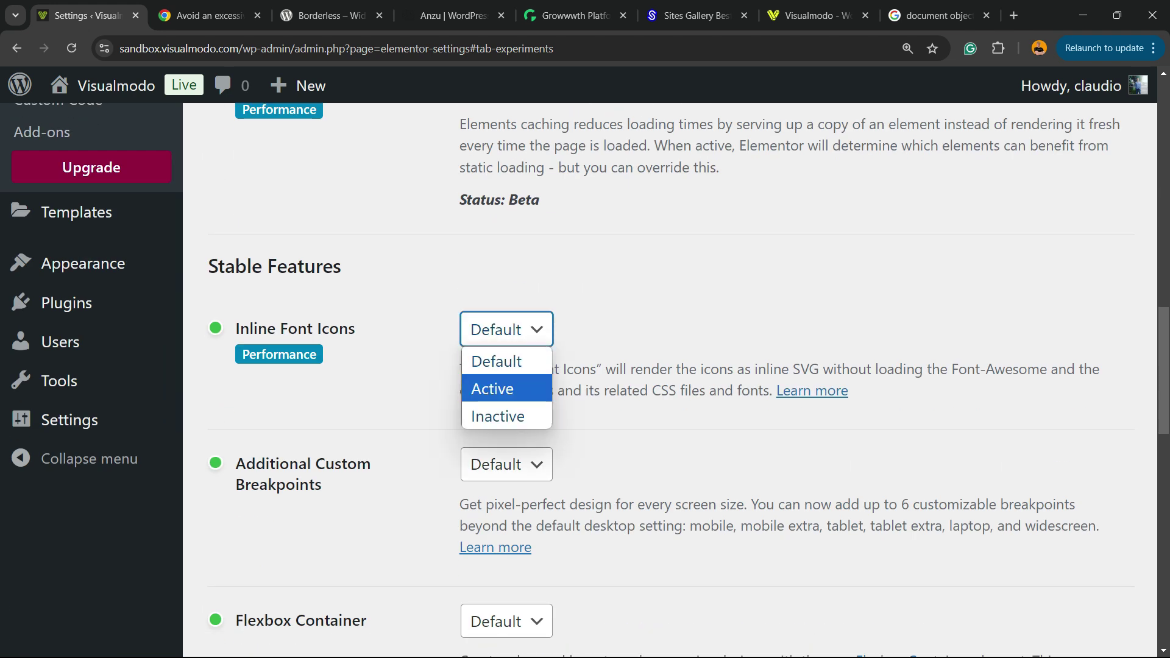
left_click(493, 388)
scroll(492, 389, "down", 9)
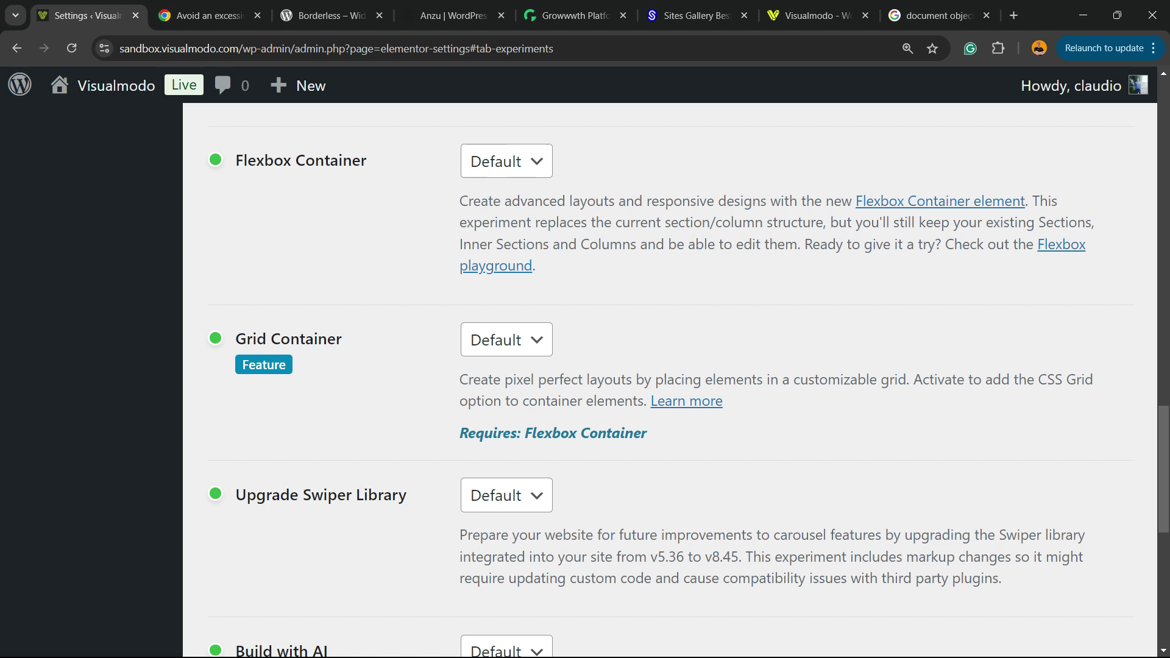
scroll(670, 378, "up", 12)
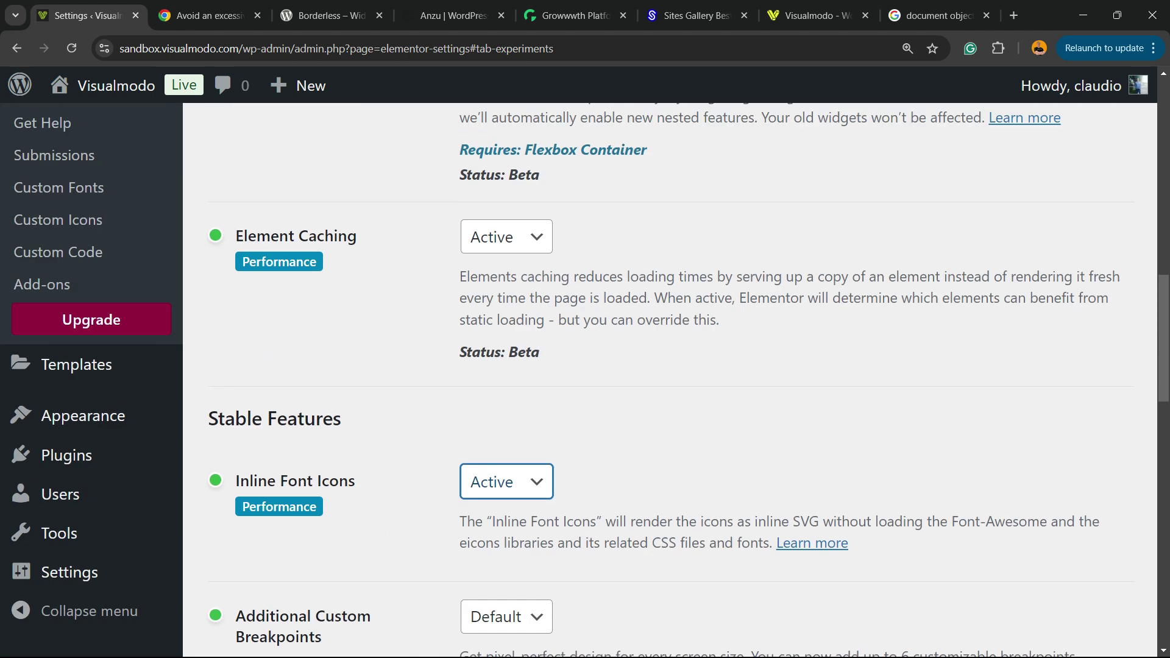
double_click(279, 506)
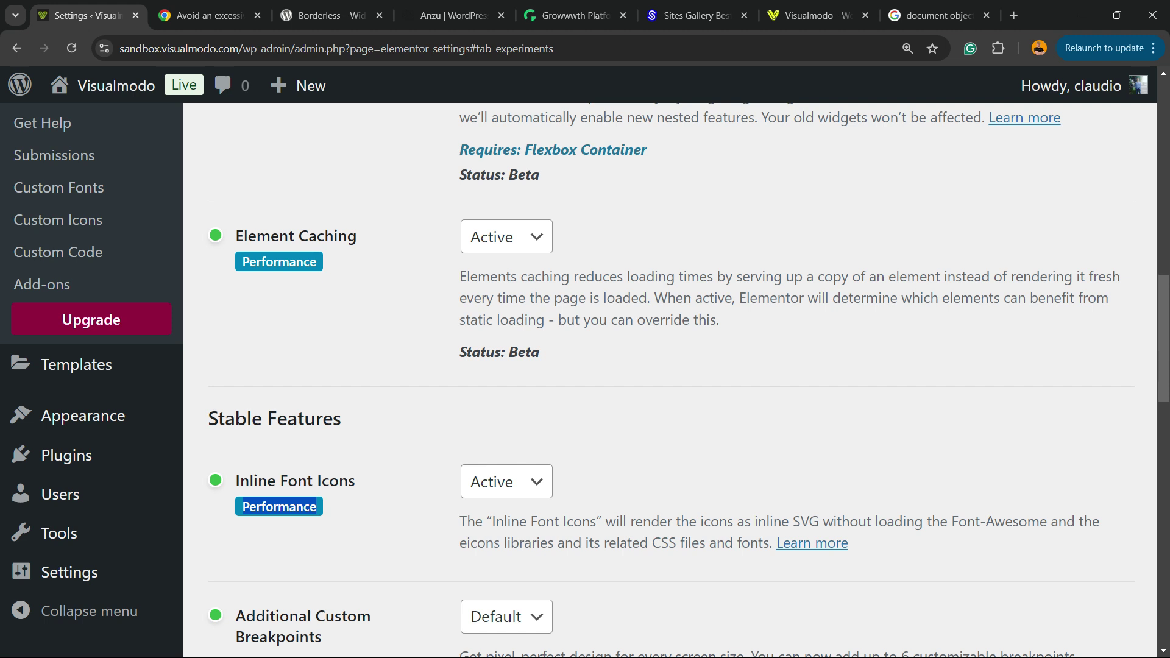
Step: Save the feature changes, then highlight the 'Avoid an excessive DOM size' title again
scroll(670, 377, "up", 5)
scroll(670, 378, "up", 5)
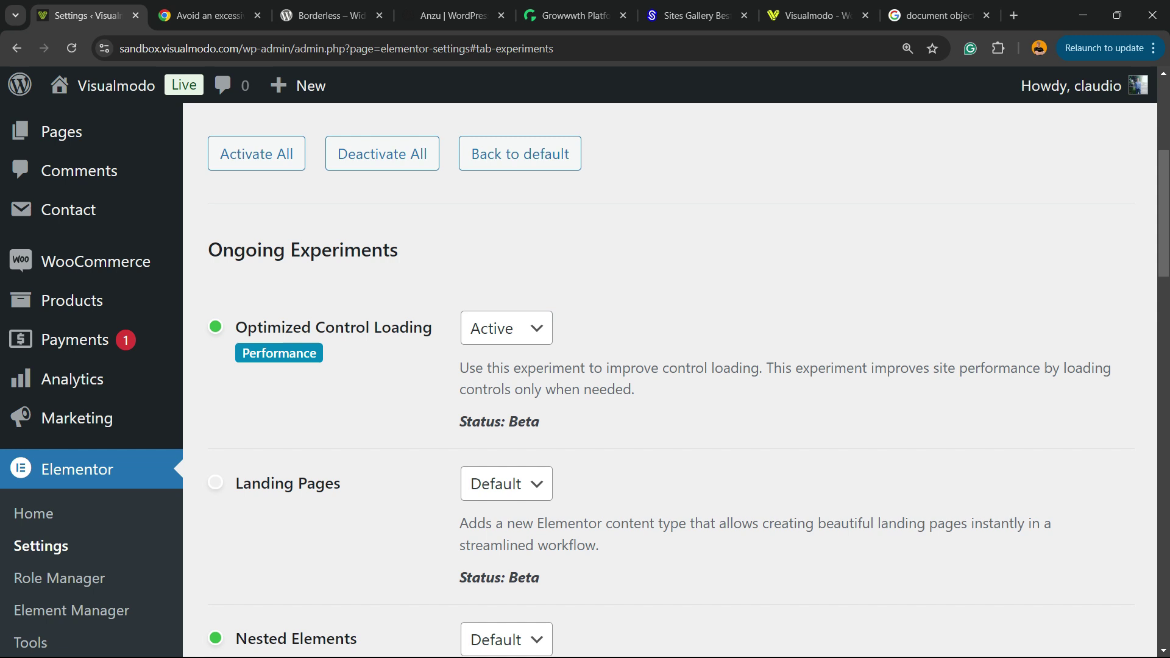
double_click(279, 378)
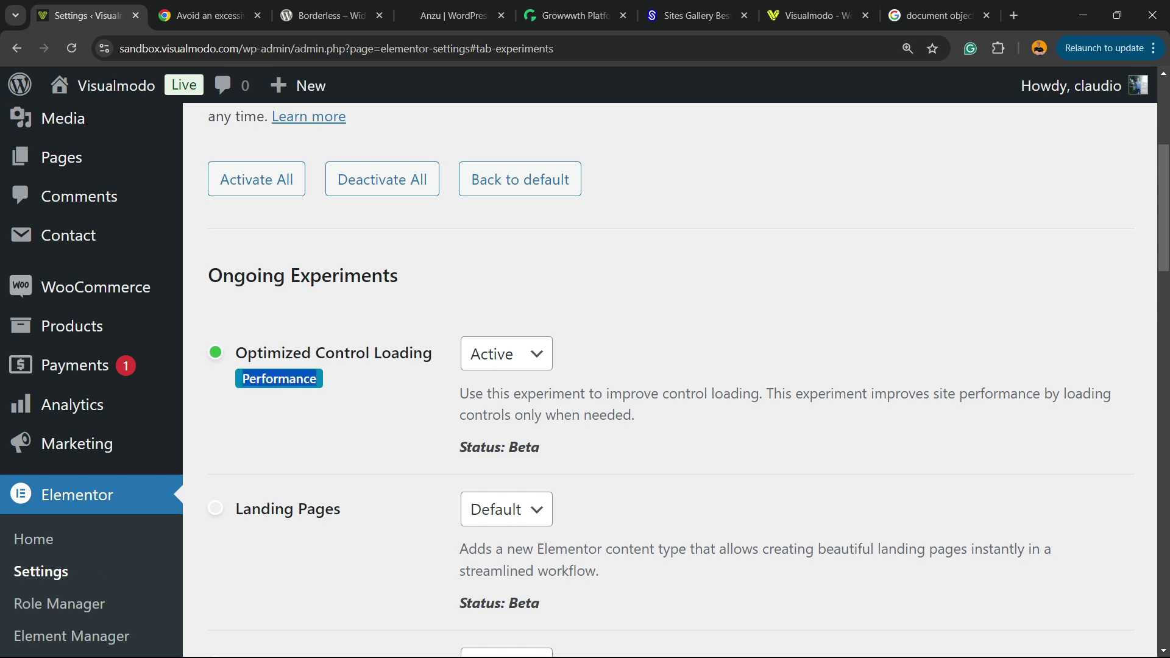
scroll(670, 378, "down", 20)
left_click(265, 539)
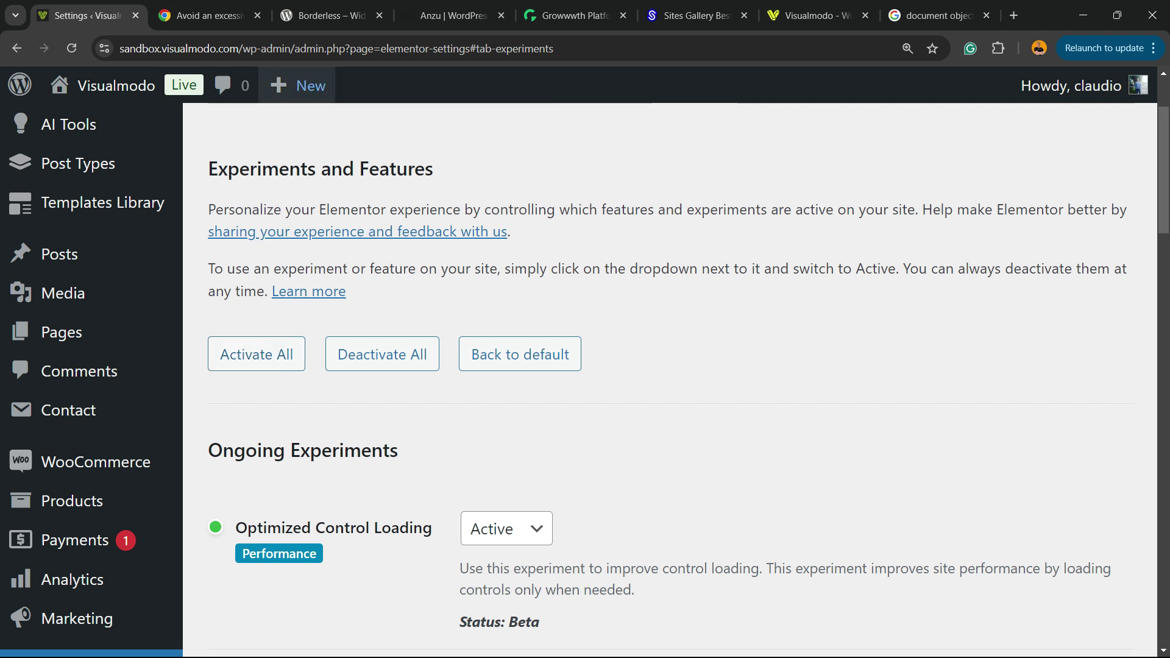
key("ctrl+Tab")
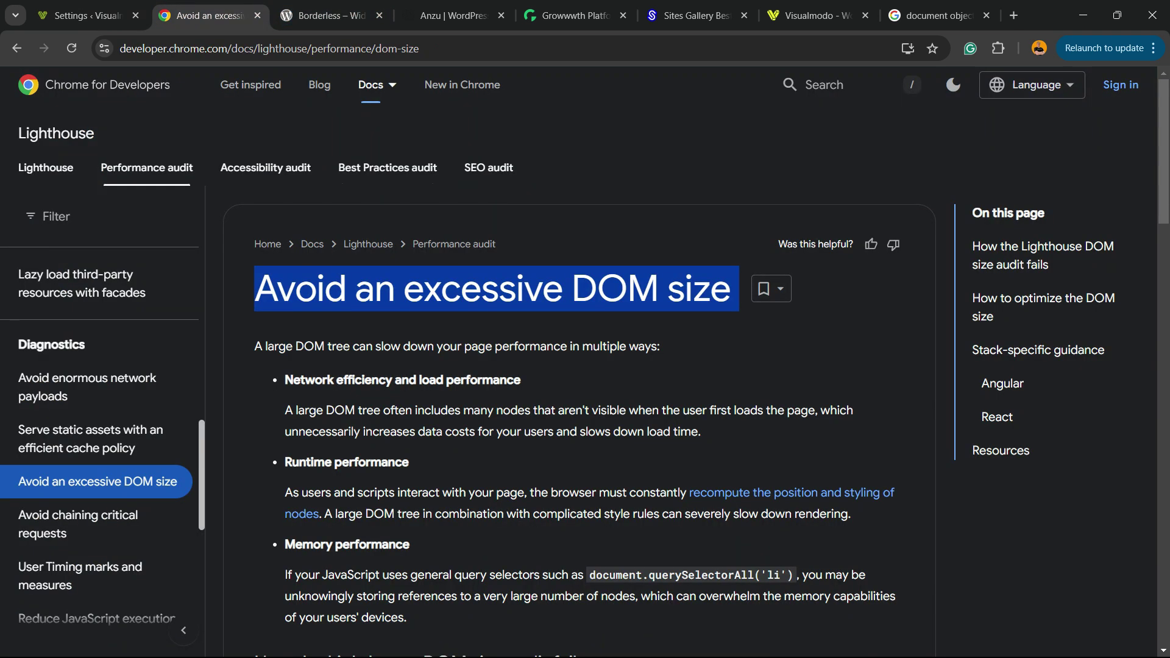
triple_click(488, 288)
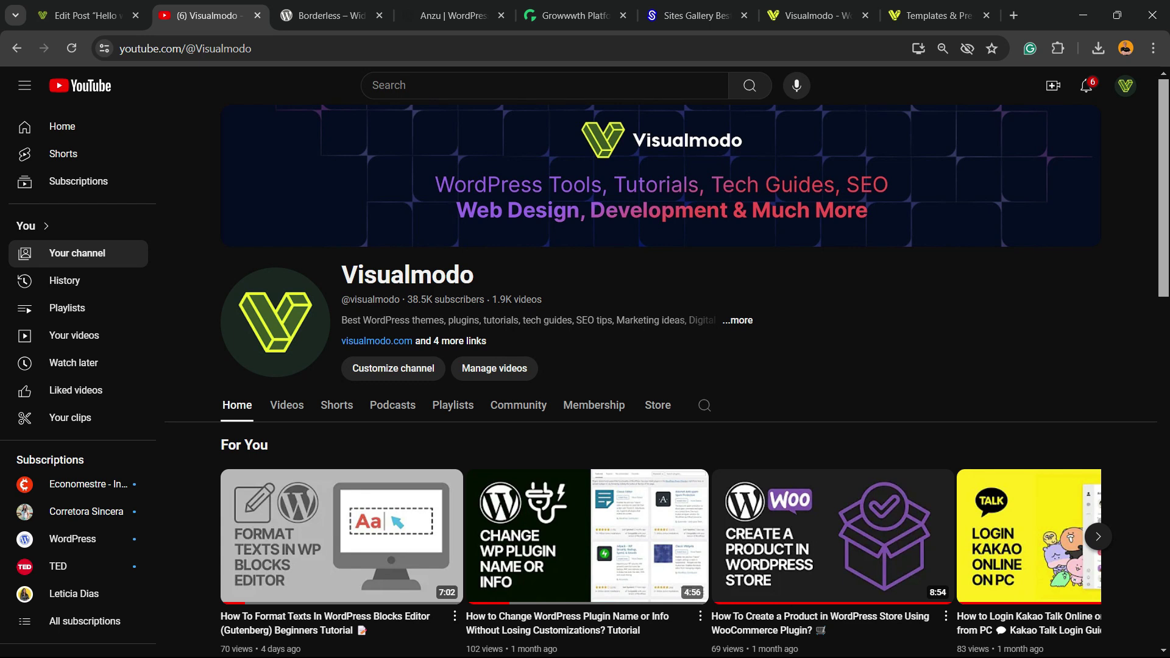
Step: Switch to the Borderless plugin page on WordPress.org
key("ctrl+Tab")
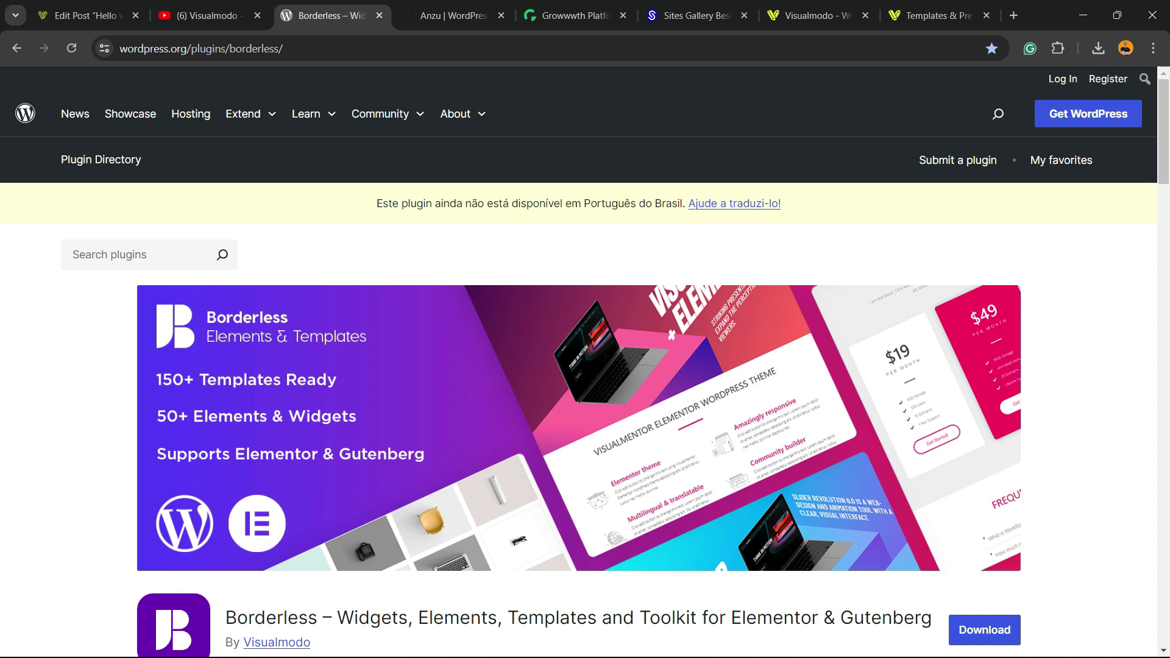
Step: Look over the Borderless plugin listing, then bring up the Anzu theme page
scroll(584, 366, "down", 3)
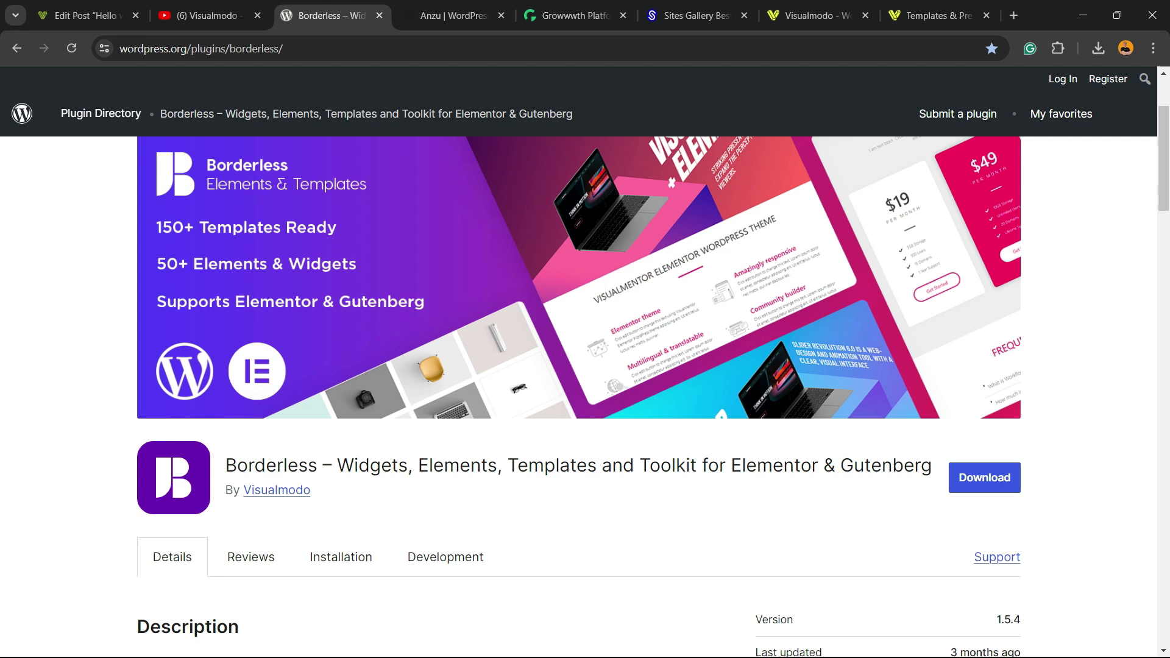
scroll(585, 365, "up", 3)
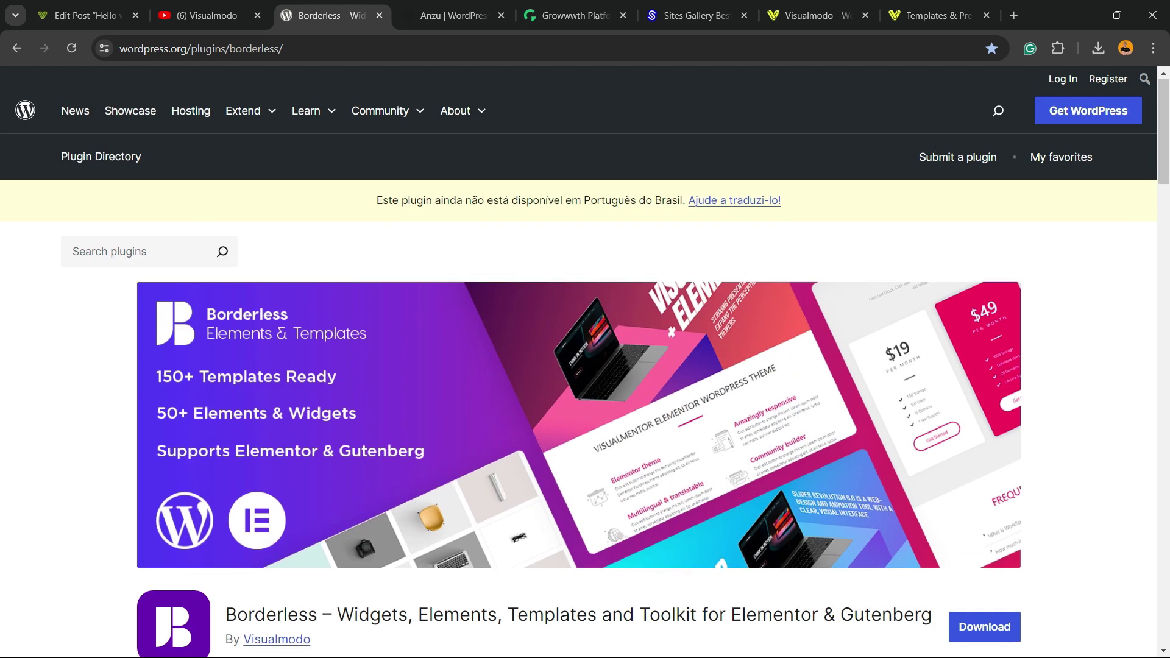
scroll(585, 365, "down", 3)
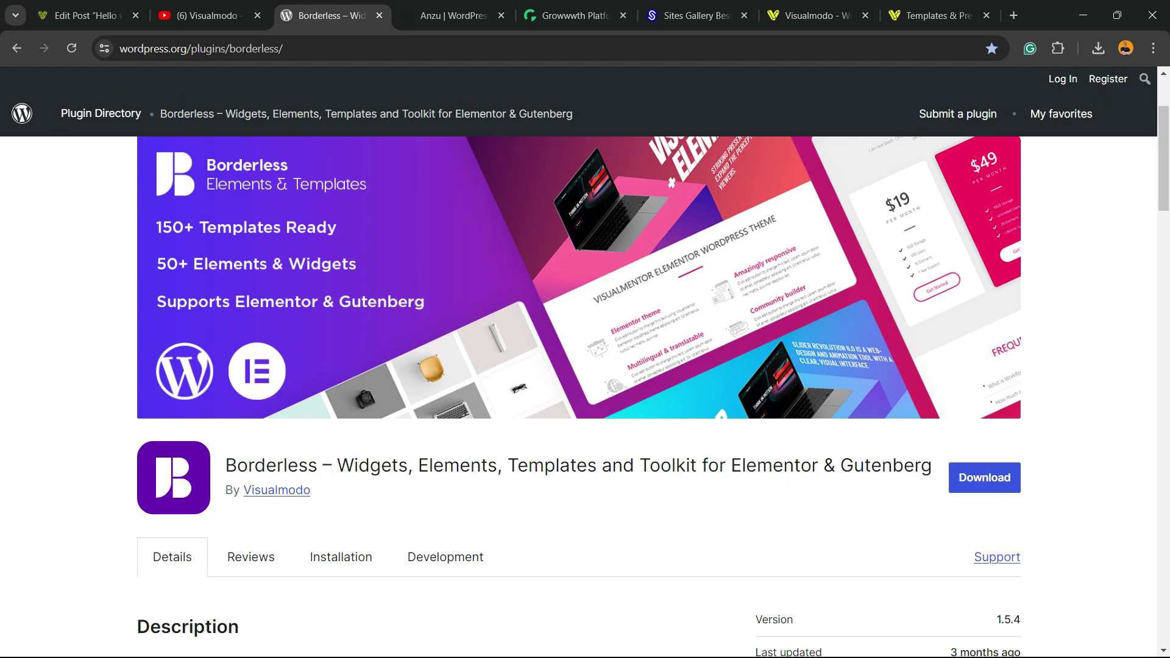
key("ctrl+Tab")
scroll(585, 365, "up", 15)
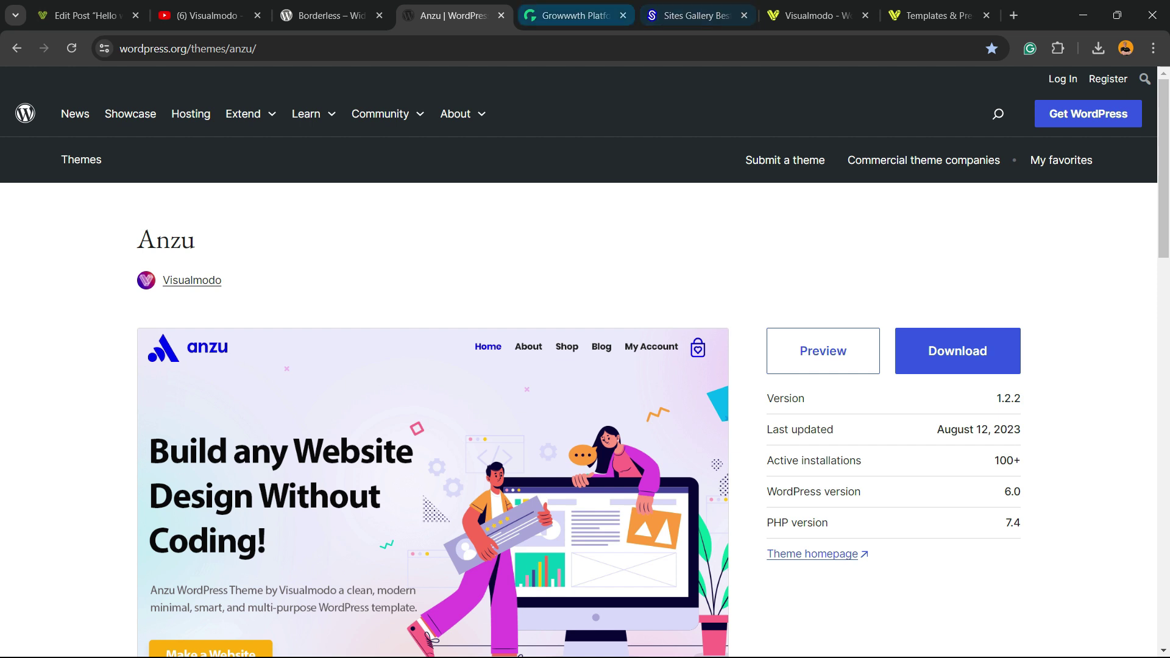
Step: Browse Growwwth's featured guest-post websites with their publishing and copywriting prices
left_click(576, 15)
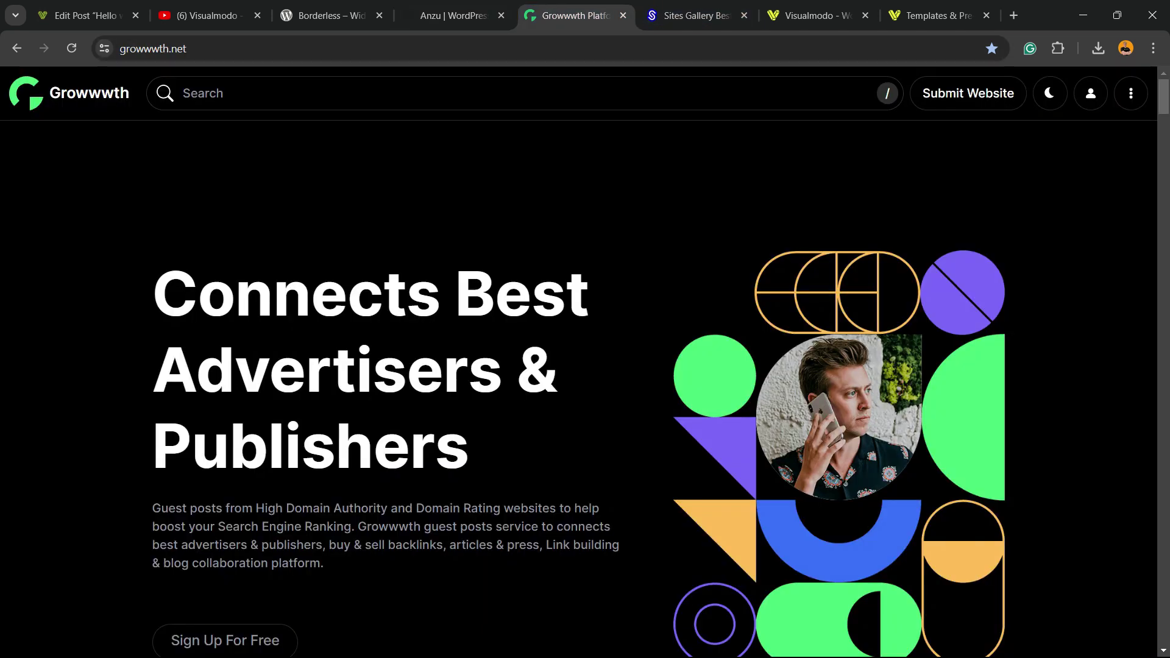
scroll(579, 390, "down", 10)
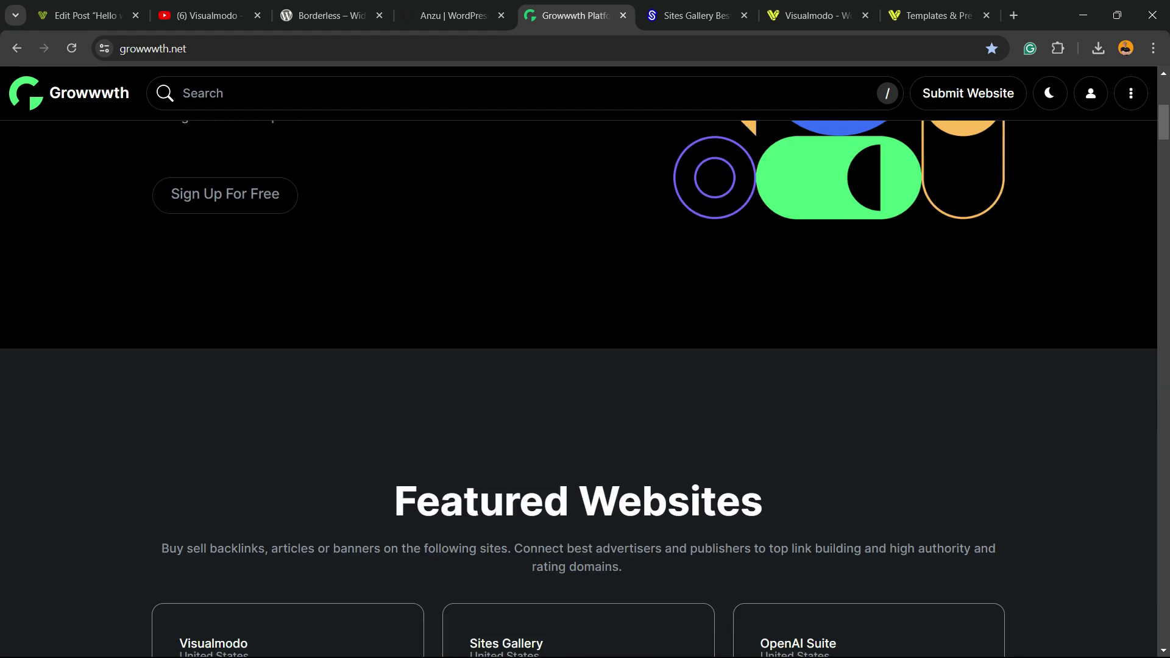
scroll(578, 389, "down", 10)
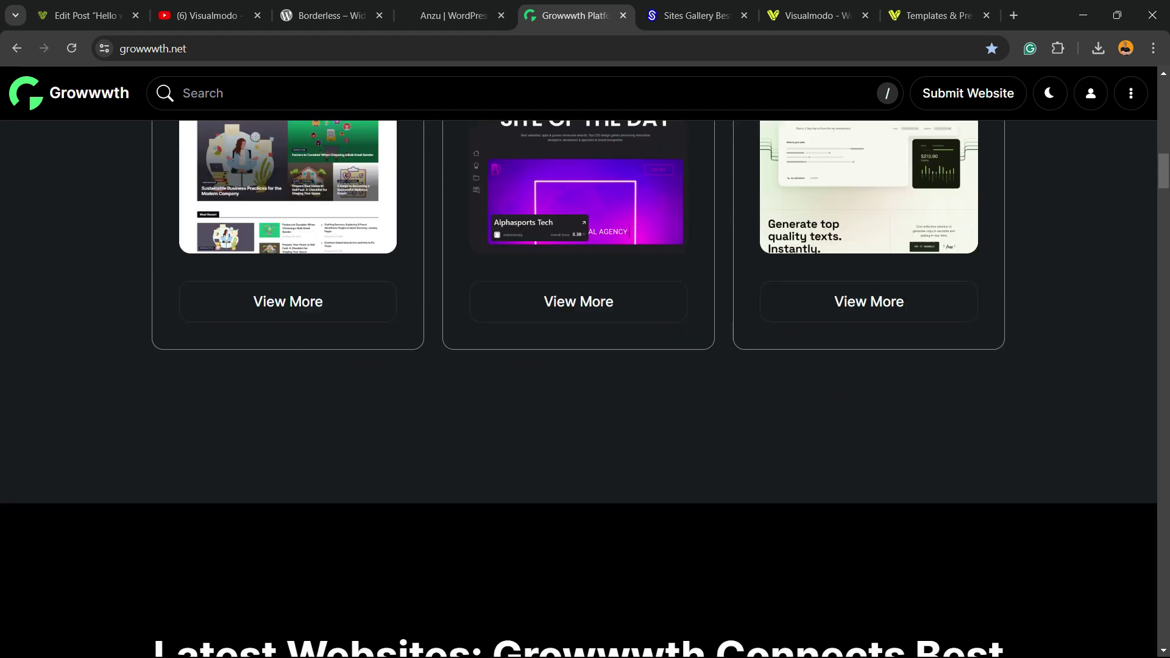
scroll(578, 390, "down", 5)
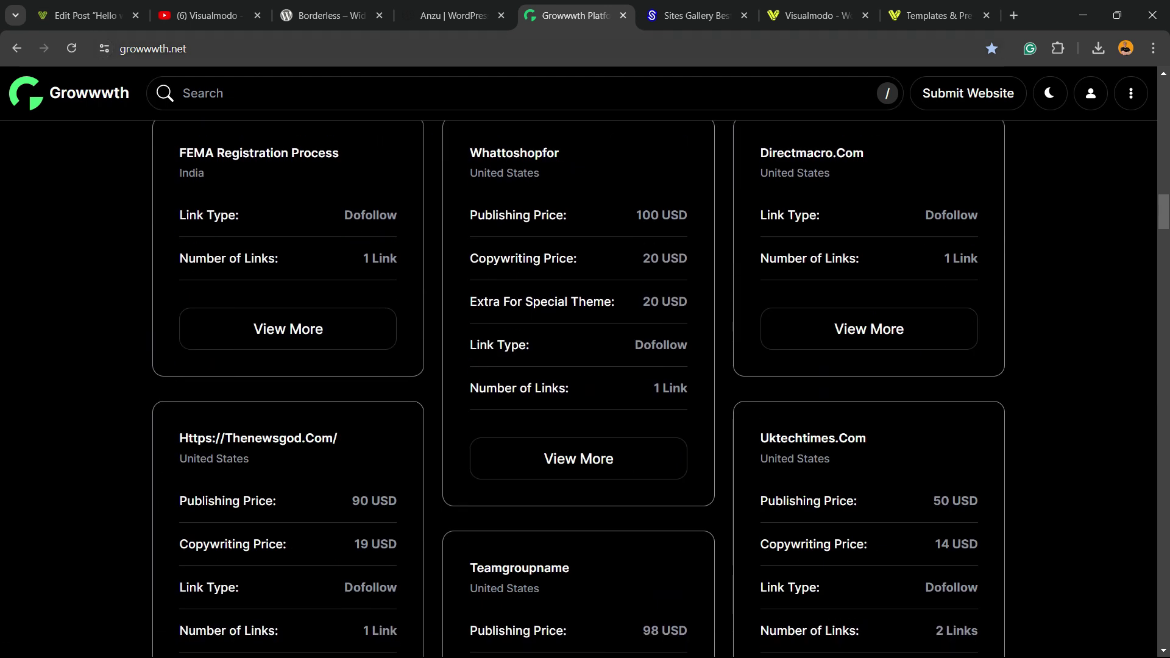
key("ctrl+l")
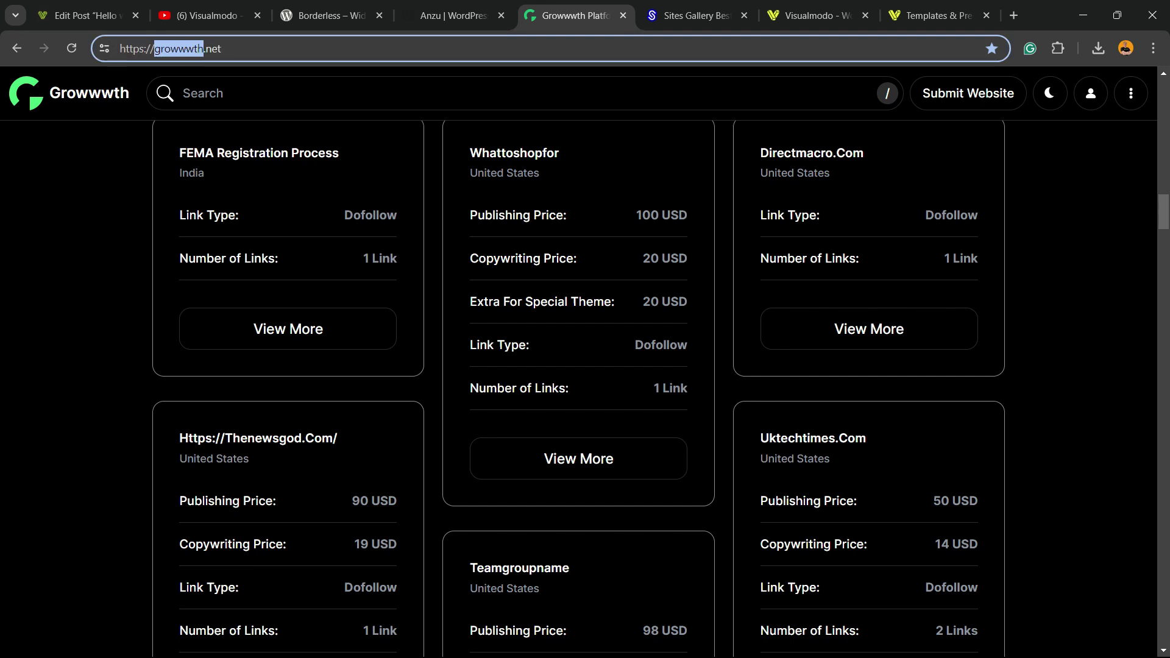
scroll(578, 390, "down", 8)
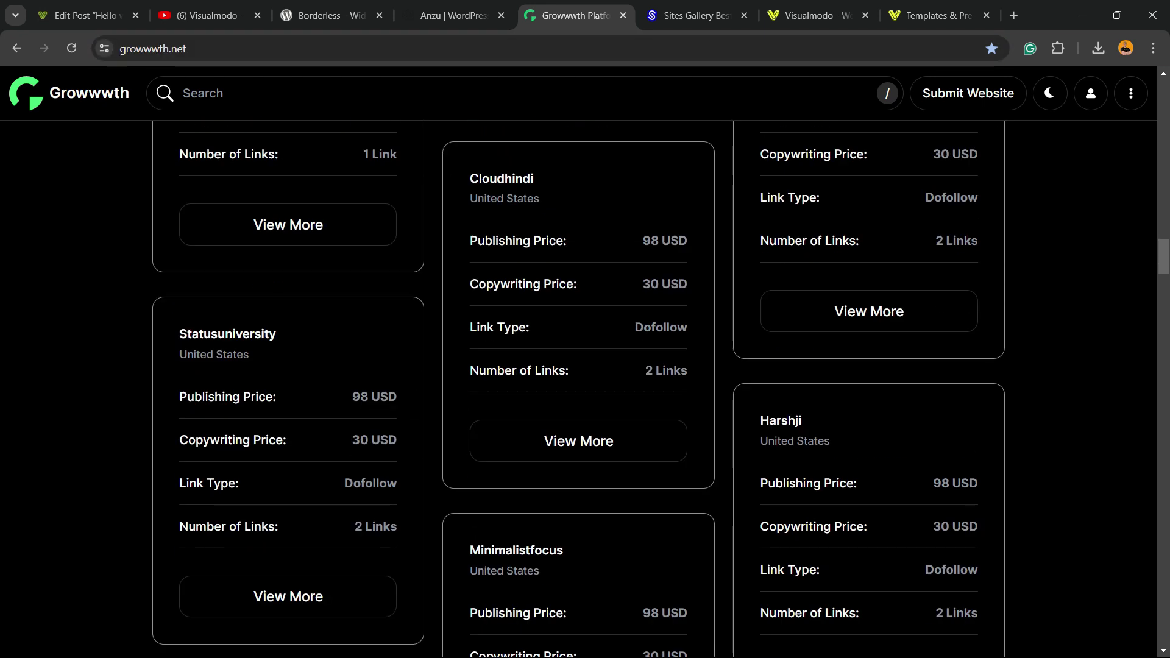
scroll(578, 389, "down", 16)
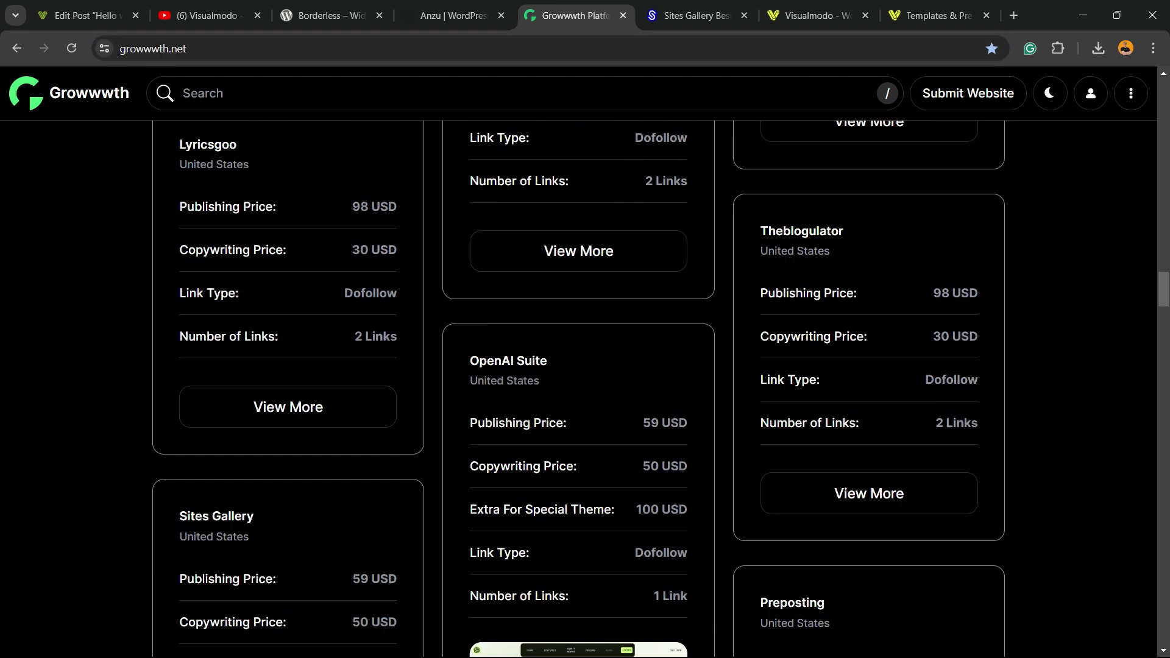
Step: Browse the Sites Gallery website grid, then switch to the Visualmodo homepage
key("ctrl+Tab")
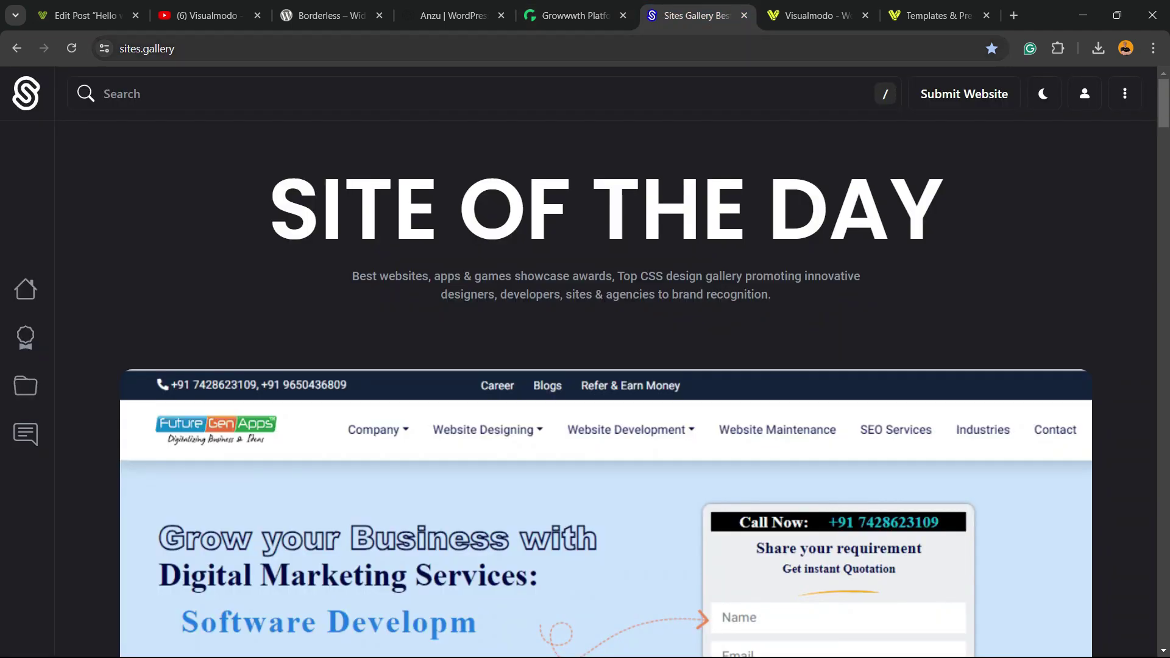
scroll(606, 389, "down", 10)
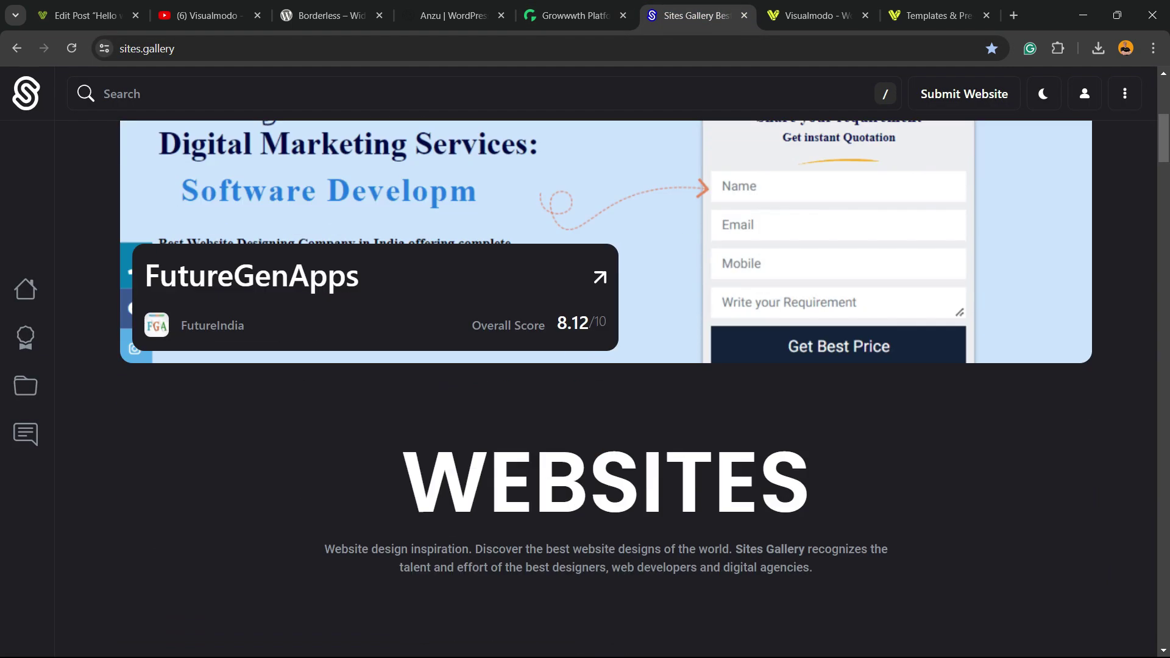
scroll(606, 390, "down", 17)
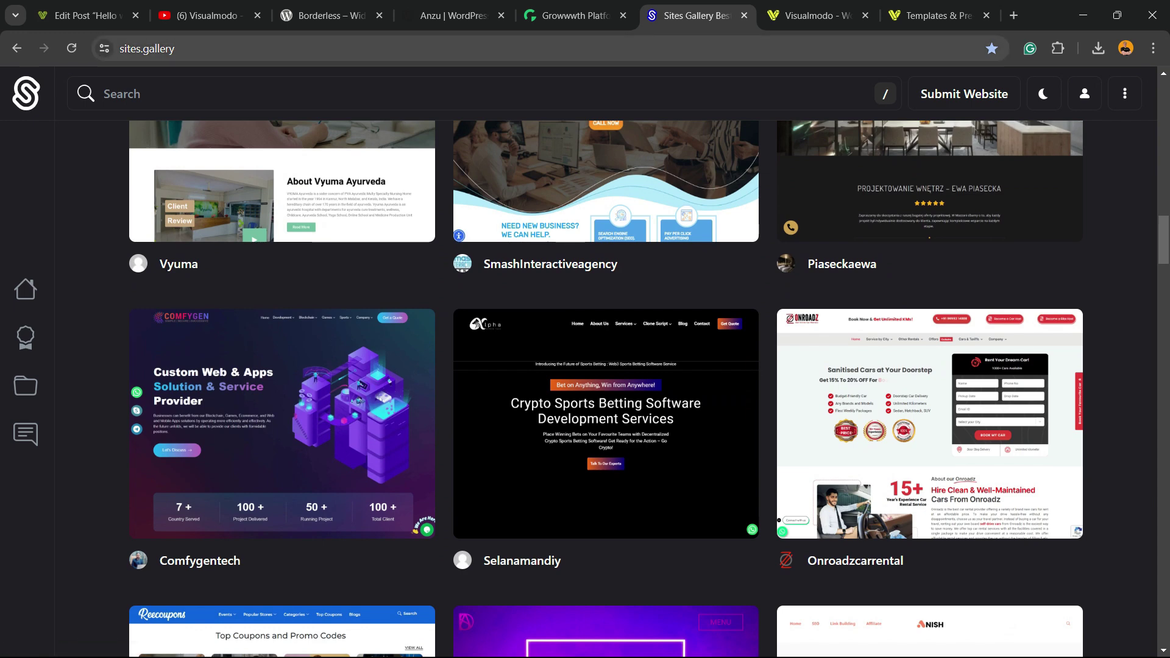
scroll(280, 171, "down", 6)
scroll(281, 170, "down", 15)
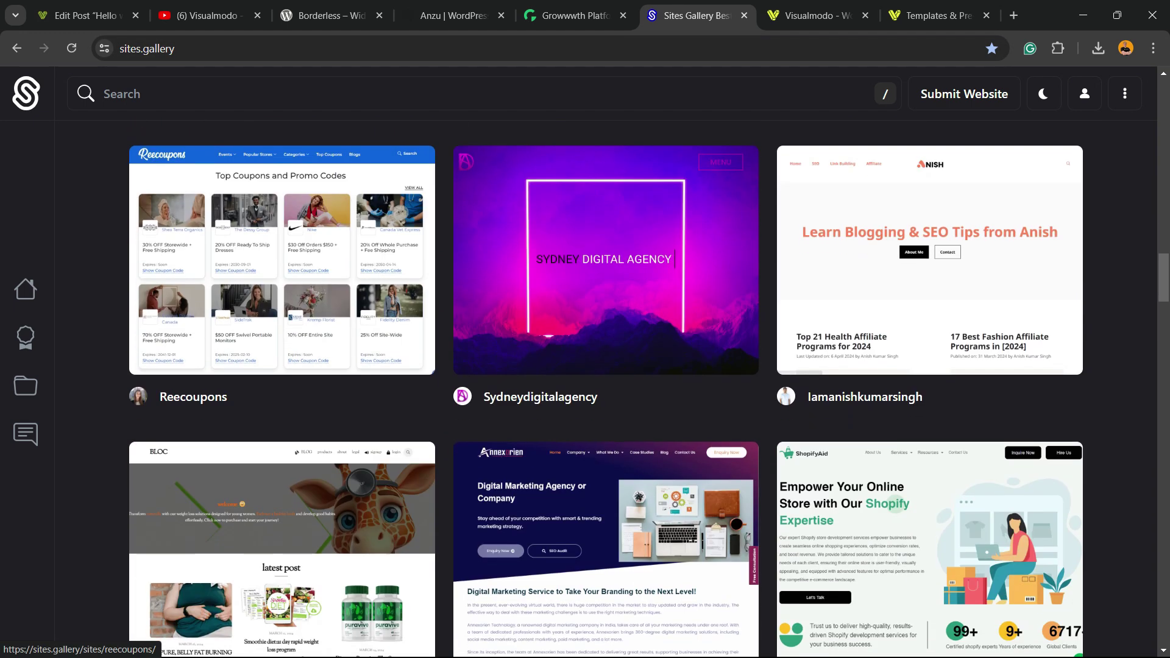
scroll(281, 171, "down", 11)
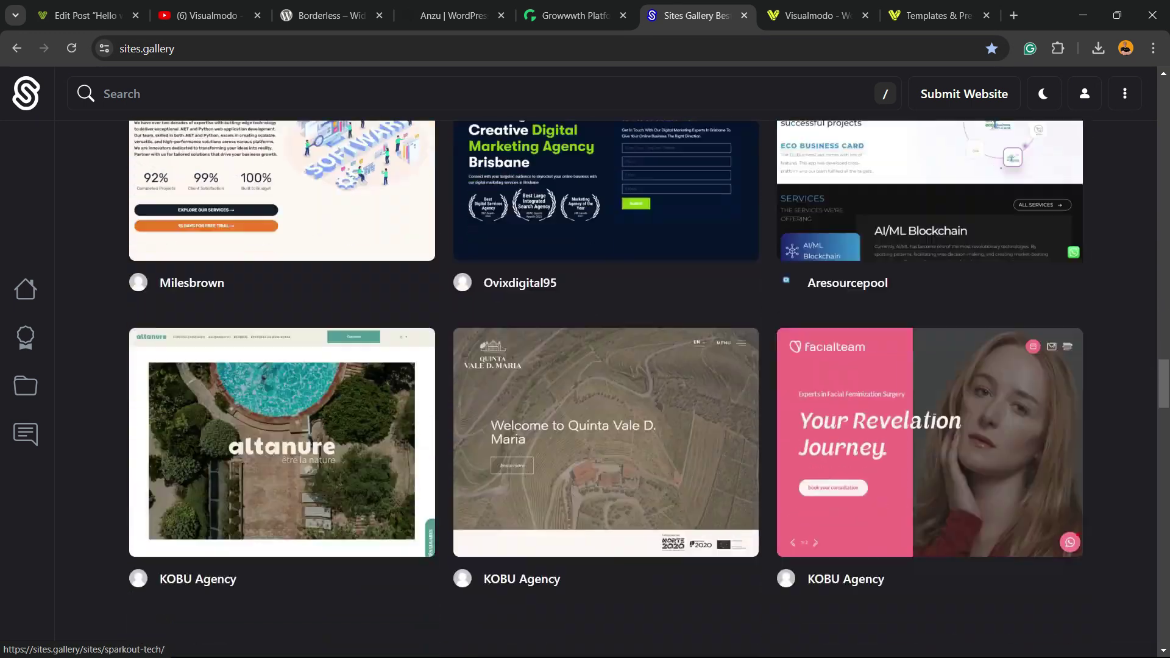
scroll(280, 171, "up", 15)
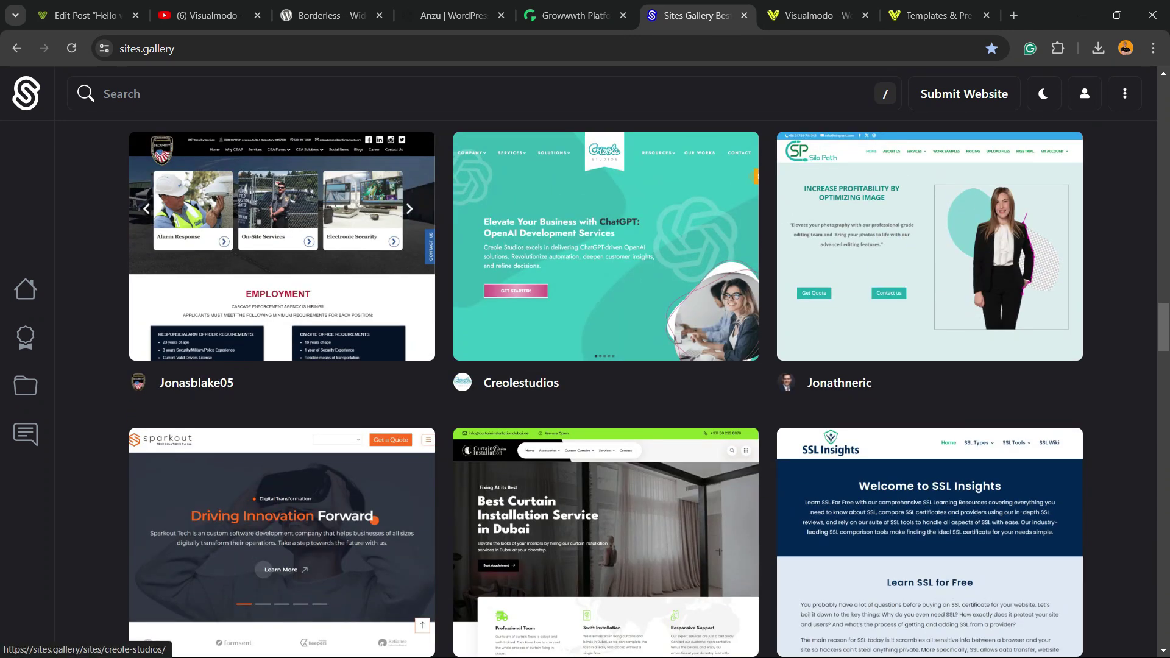
key("ctrl+Tab")
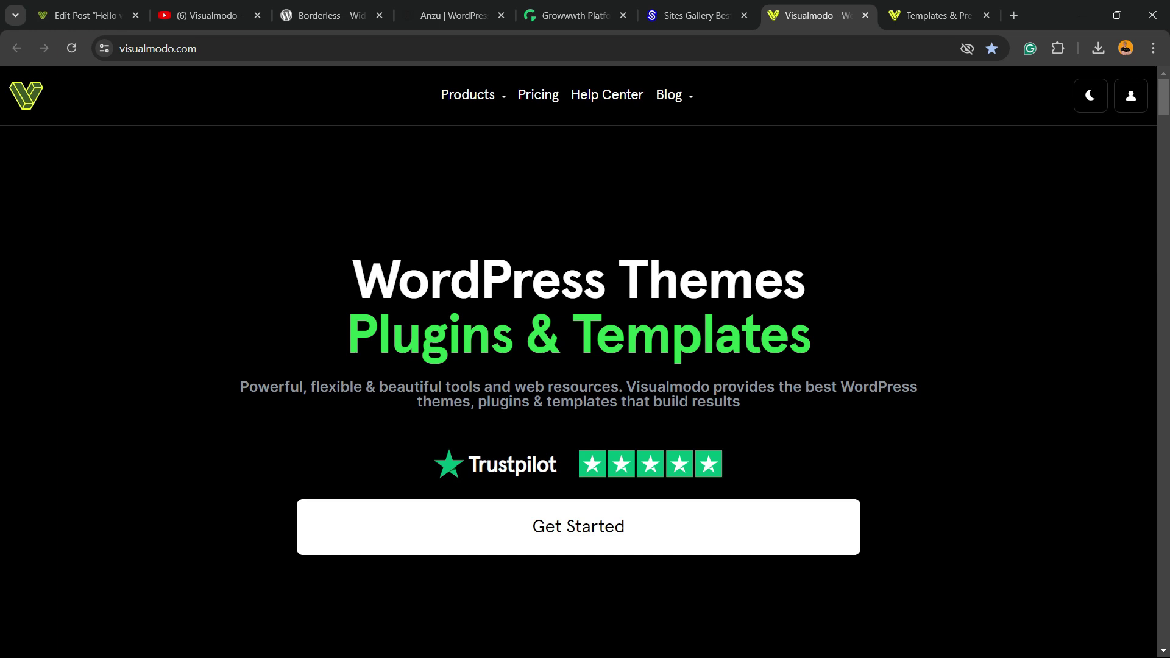
Step: Scroll down visualmodo.com to look over its WordPress theme offerings
scroll(579, 366, "down", 3)
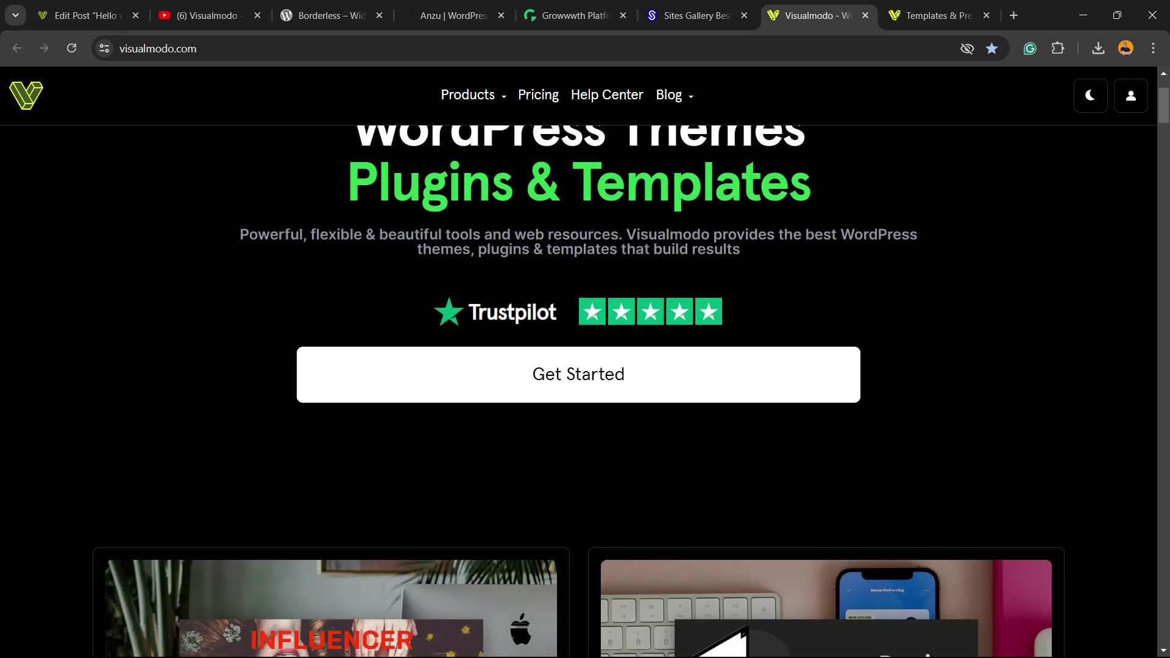
scroll(579, 389, "down", 10)
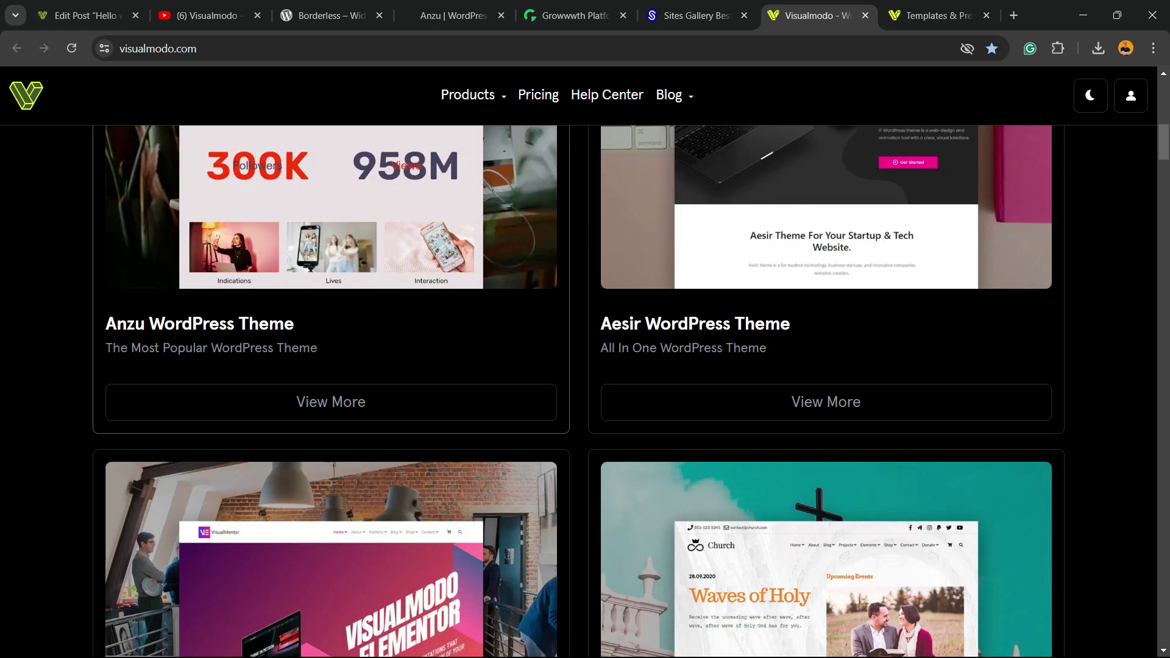
scroll(329, 365, "down", 10)
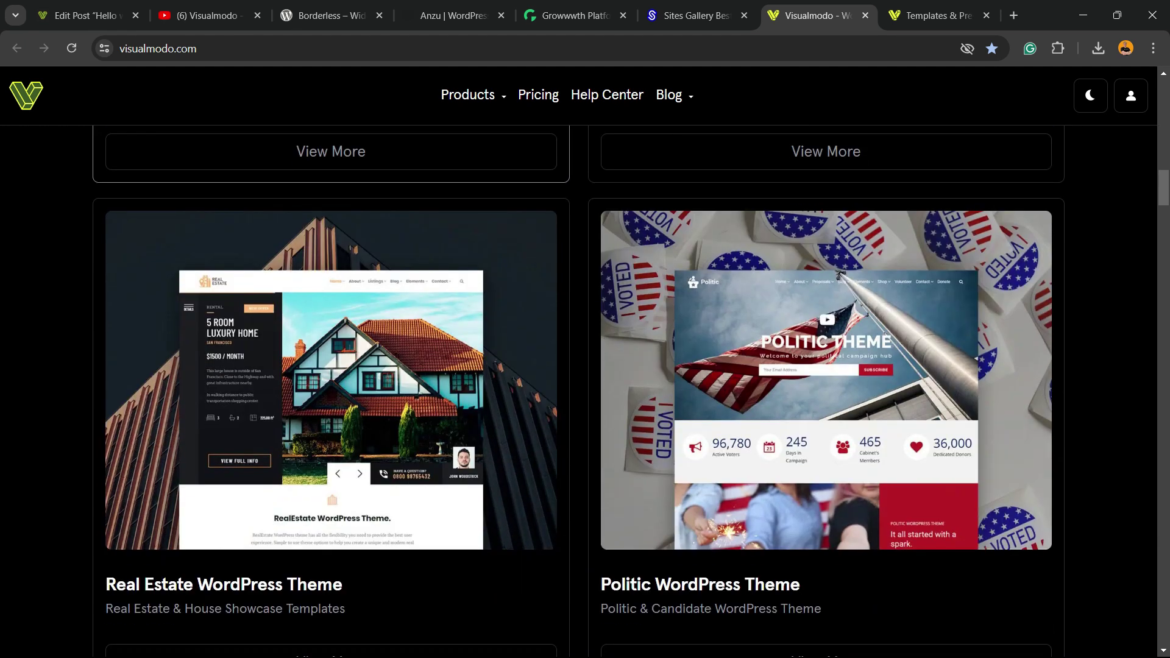
scroll(579, 390, "down", 12)
scroll(579, 390, "down", 6)
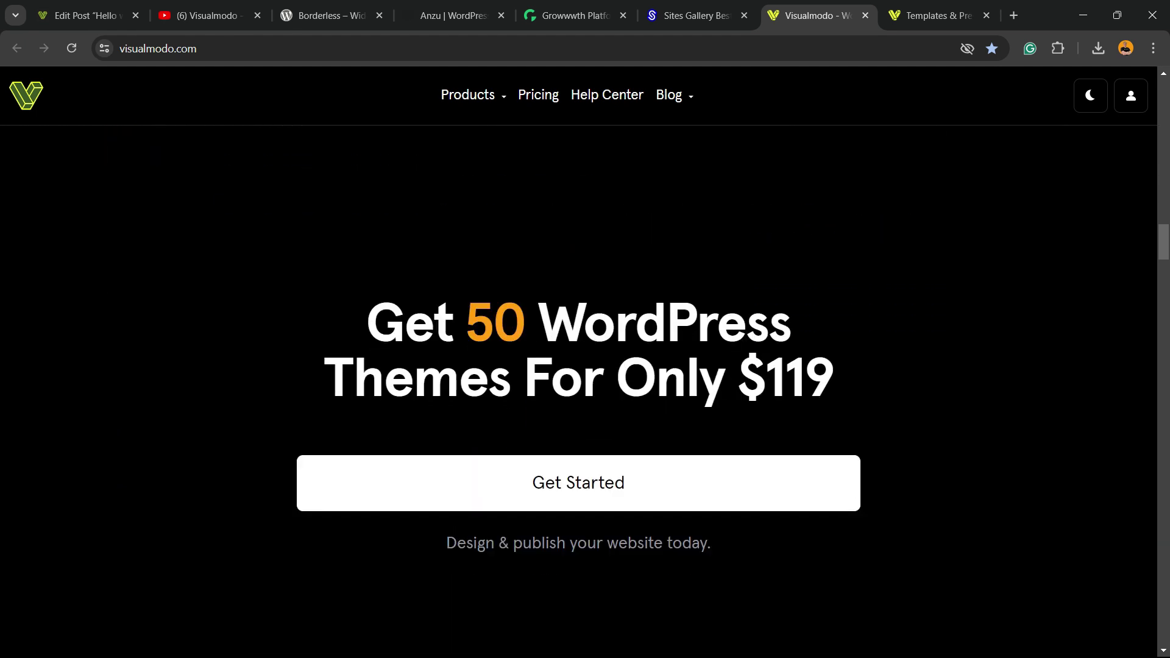
Step: Go to the WordPress Templates Library and browse templates like Juice Shop, Pottery Studio and Copywriter
left_click(938, 15)
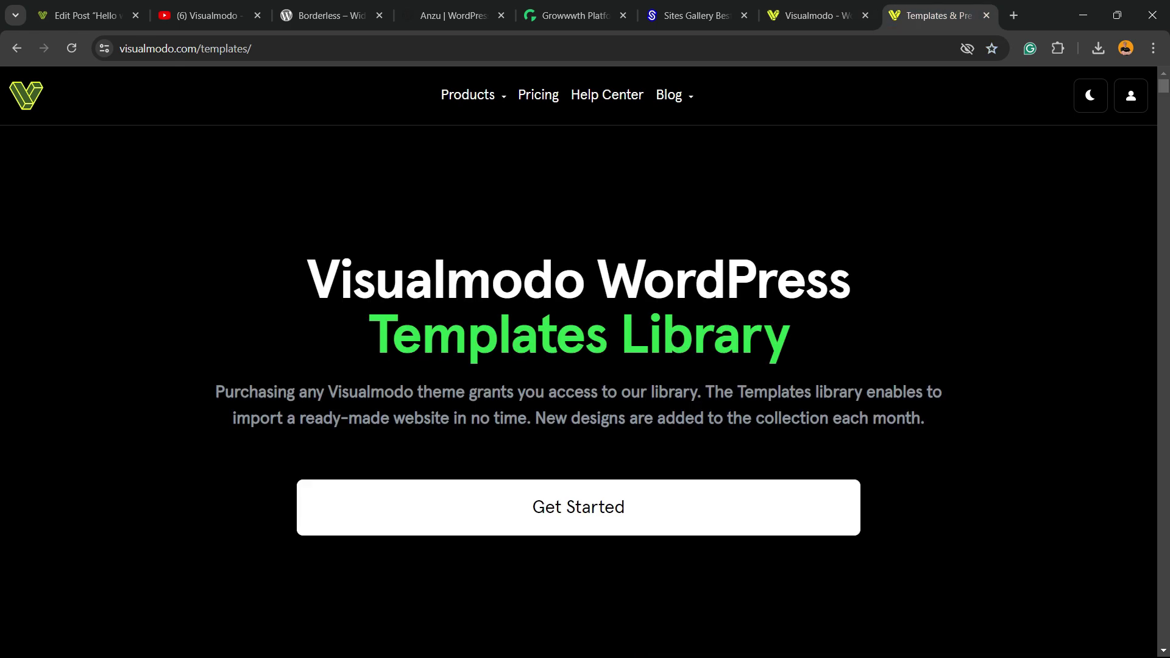
scroll(578, 304, "down", 8)
scroll(579, 183, "down", 13)
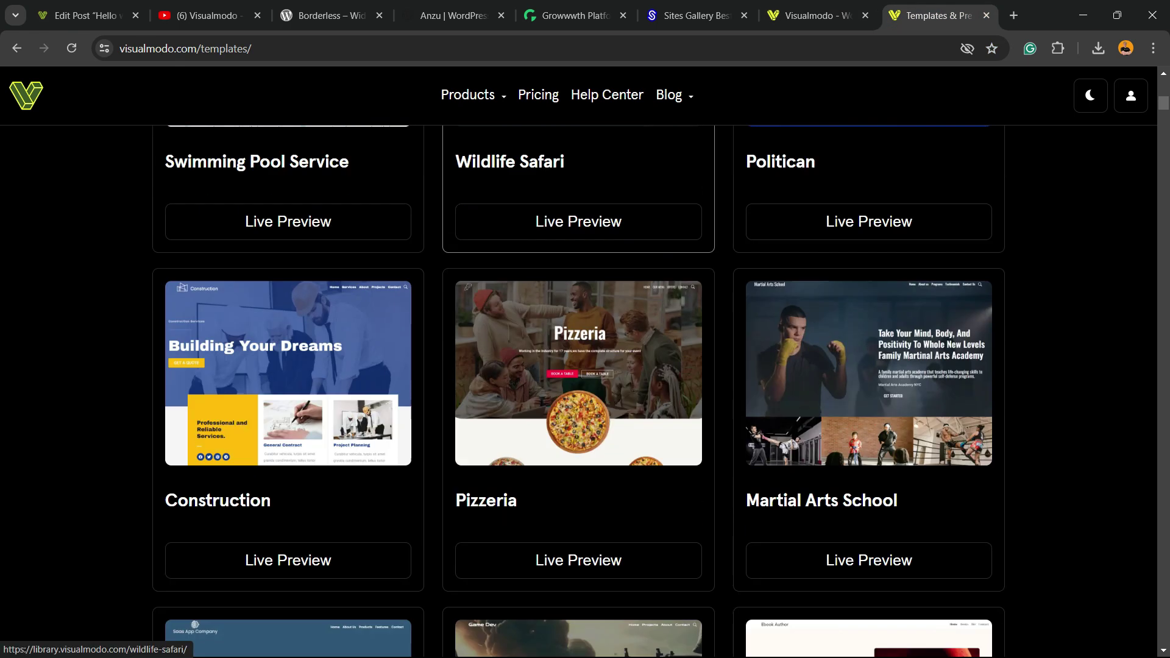
scroll(578, 183, "down", 4)
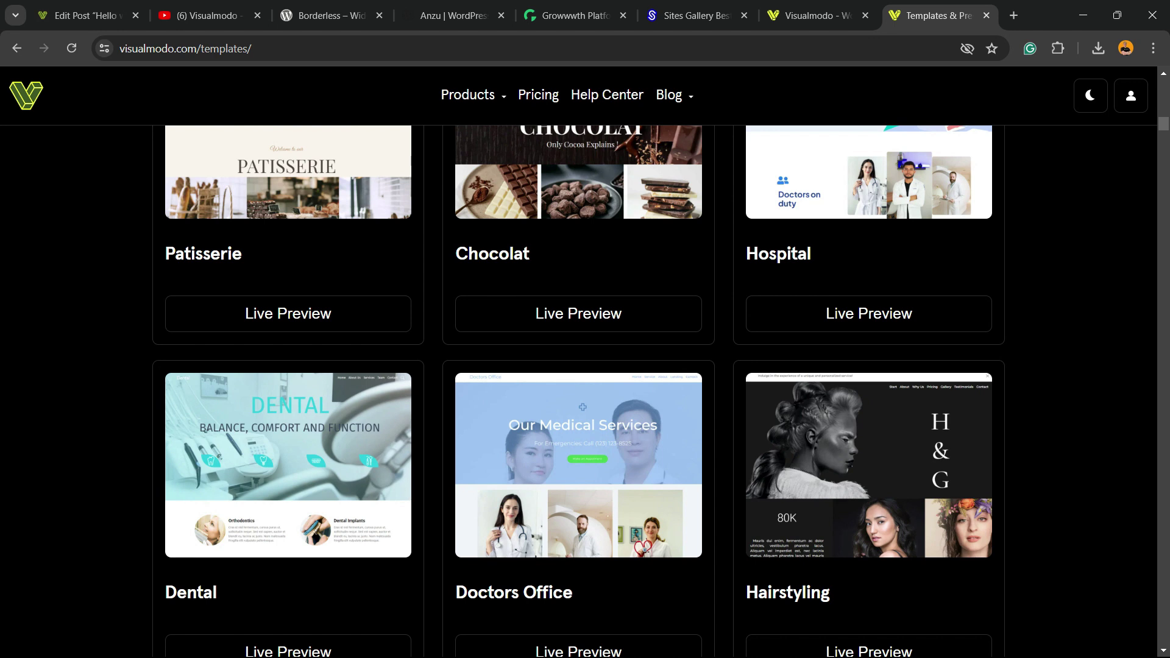
scroll(579, 390, "down", 5)
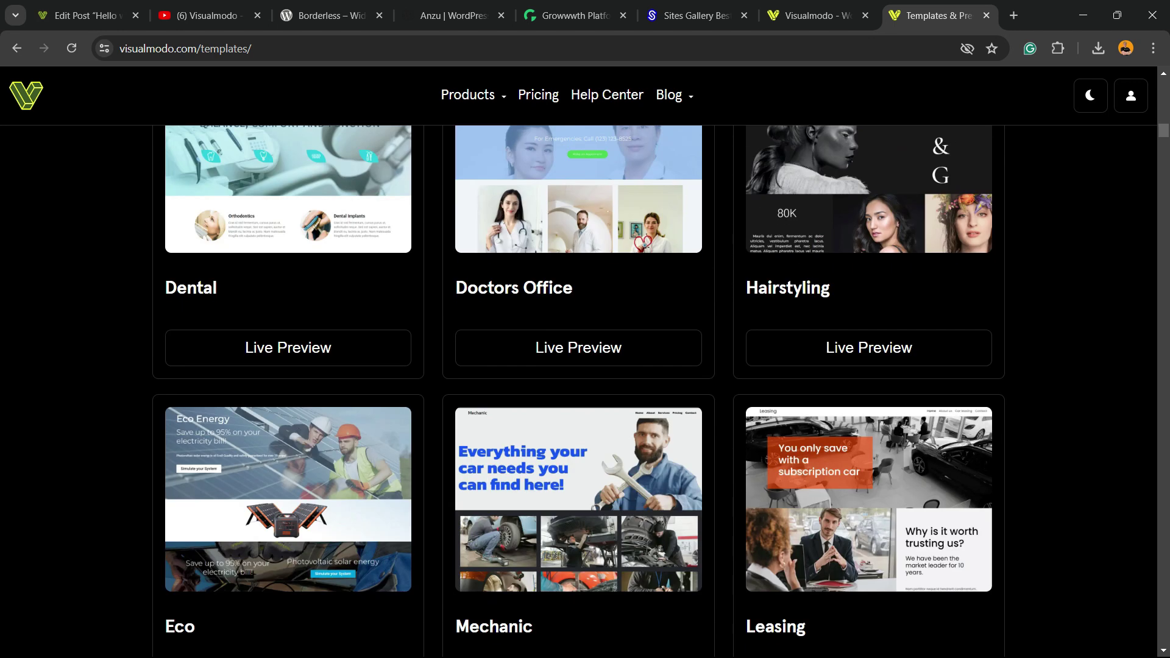
scroll(578, 390, "down", 15)
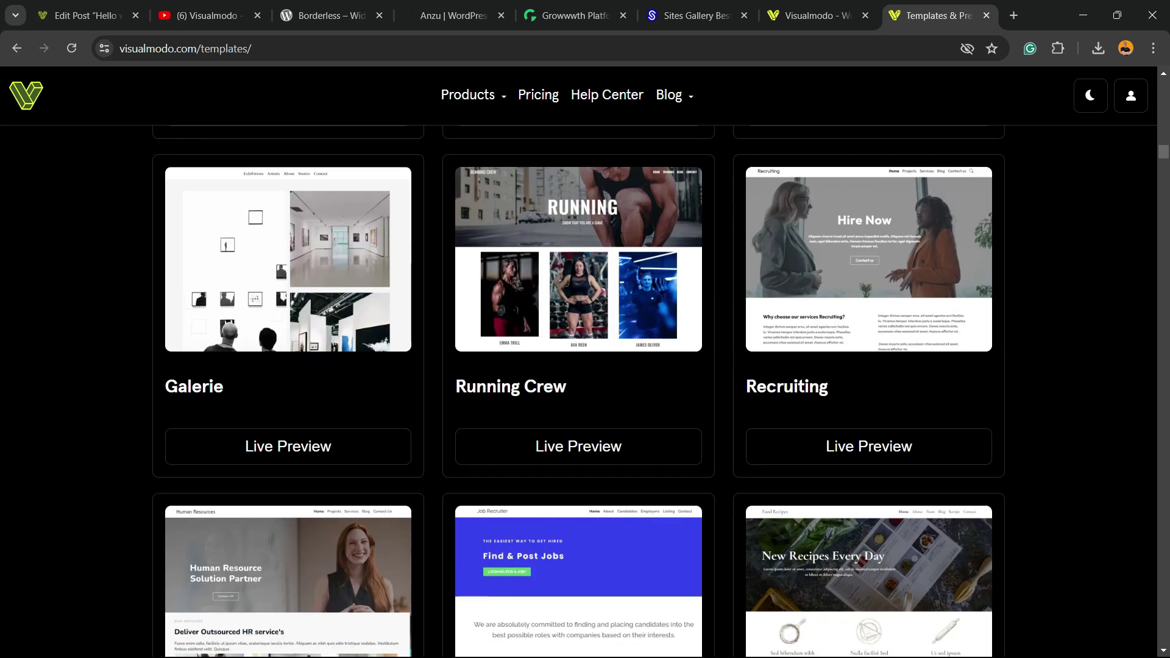
scroll(578, 390, "down", 15)
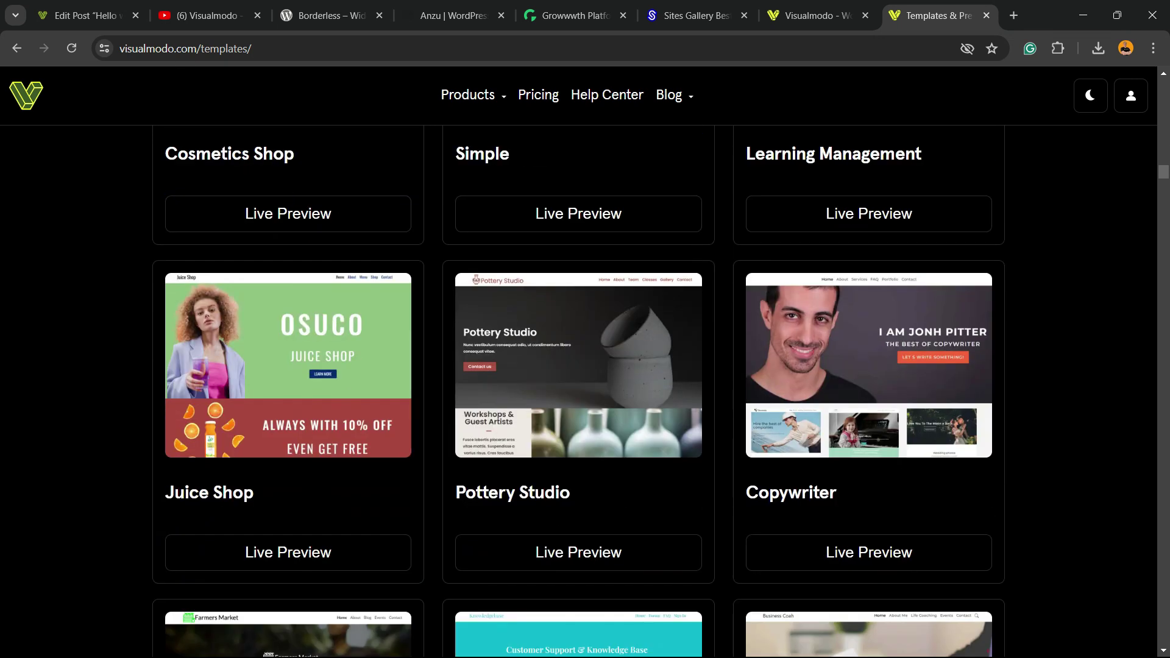
scroll(579, 389, "down", 3)
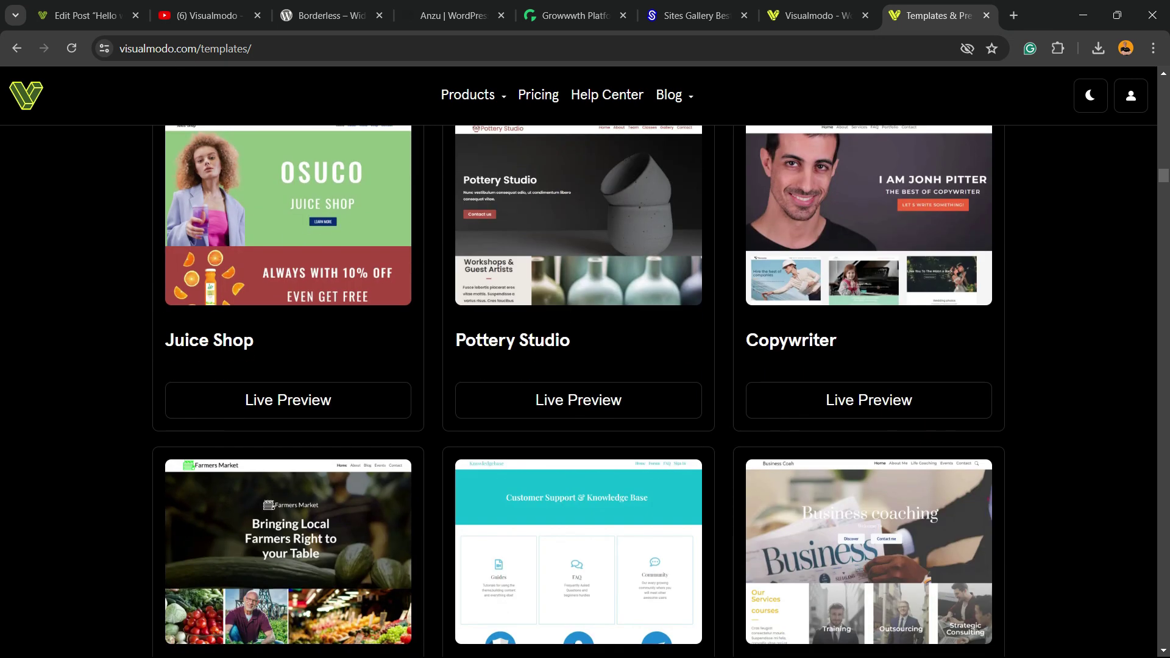